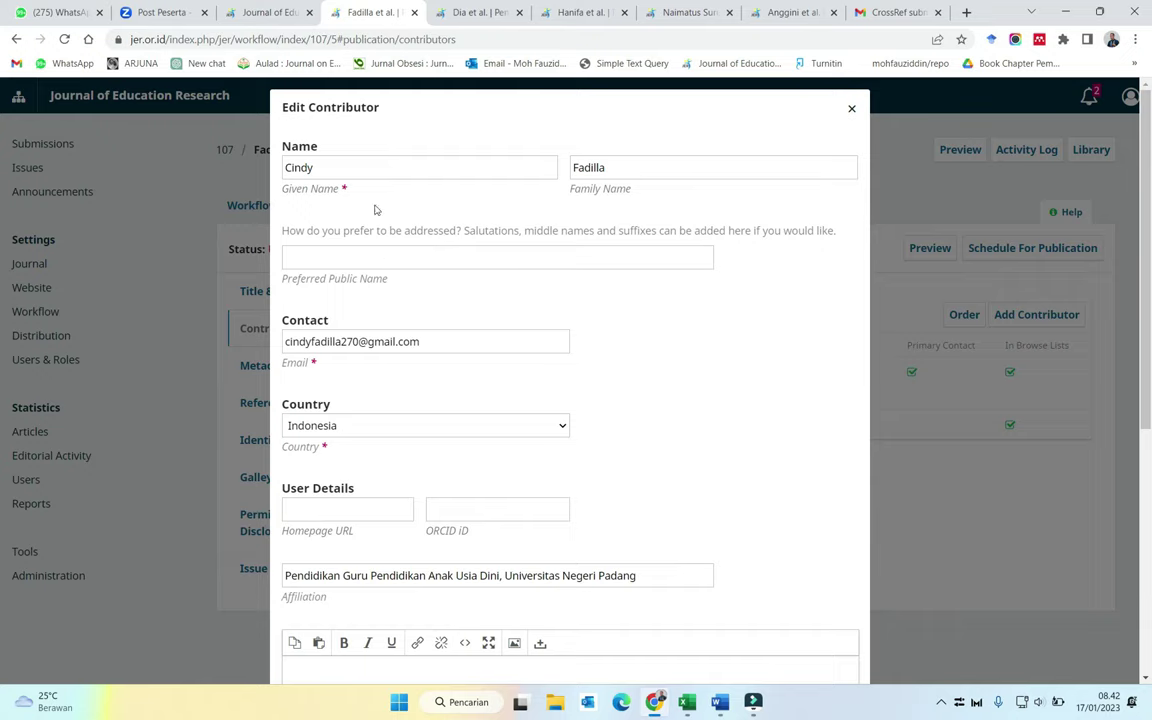
# Step: Review the second contributor's name, email and affiliation in submission 107 and close the record
pyautogui.click(853, 109)
pyautogui.click(396, 425)
pyautogui.click(421, 451)
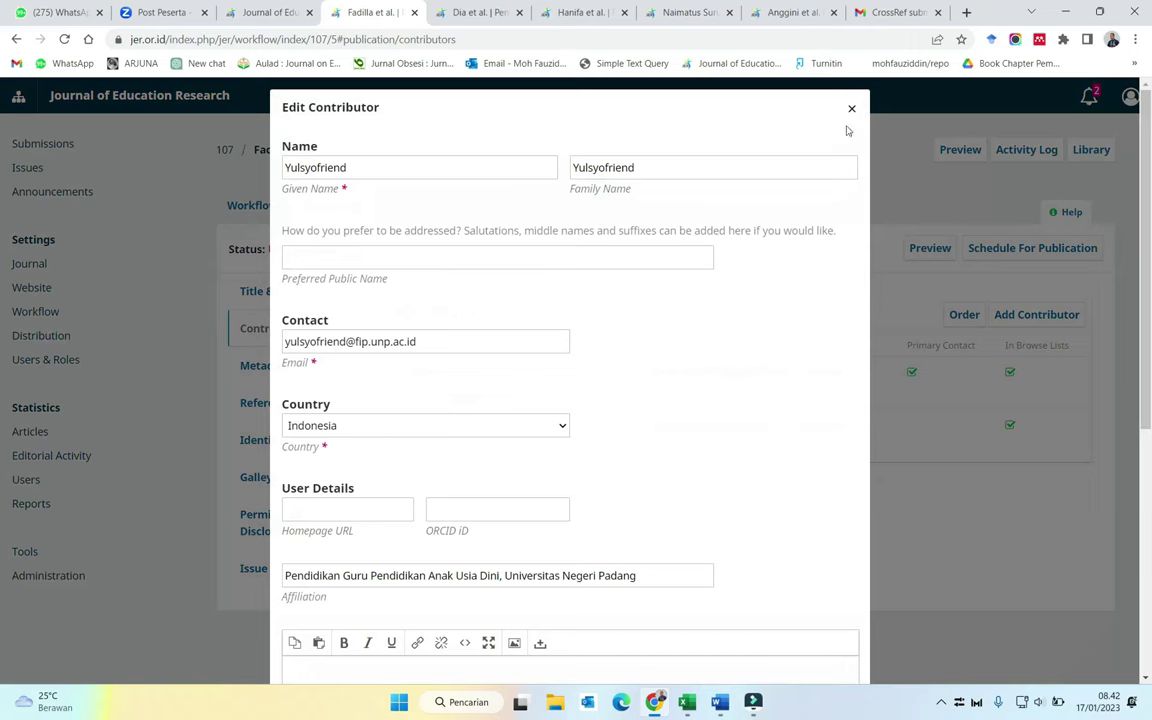
pyautogui.click(850, 112)
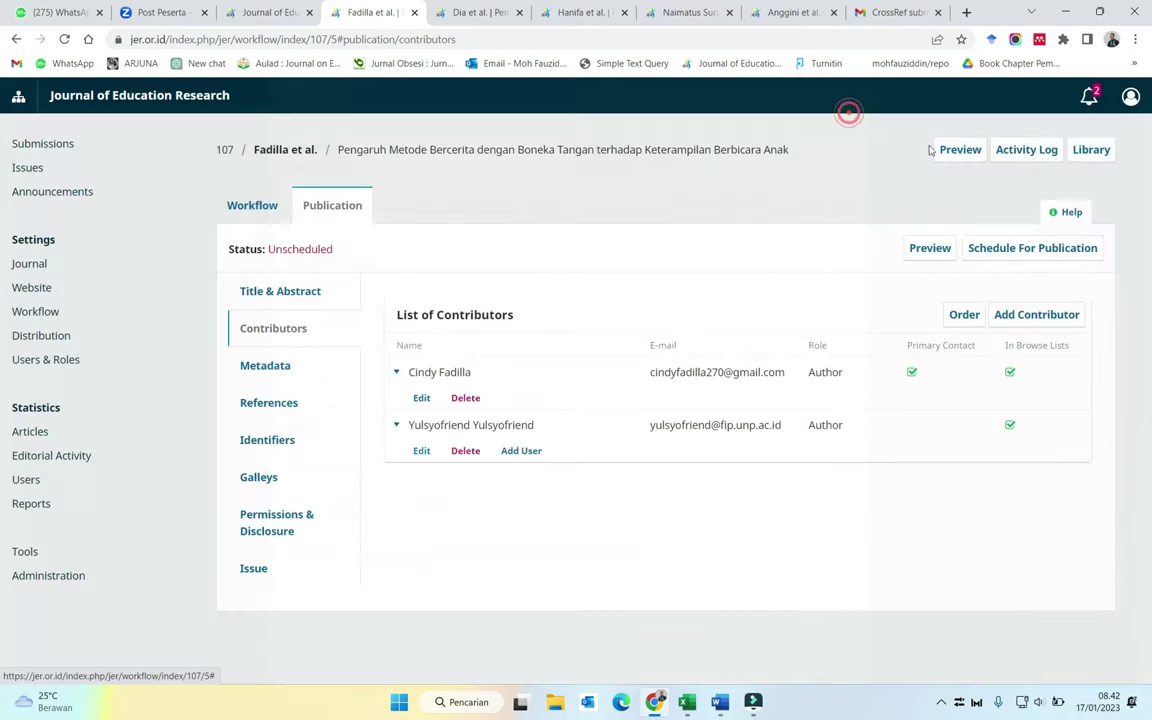
# Step: Publish submission 107 again and close its browser tab
pyautogui.click(1041, 254)
pyautogui.click(838, 277)
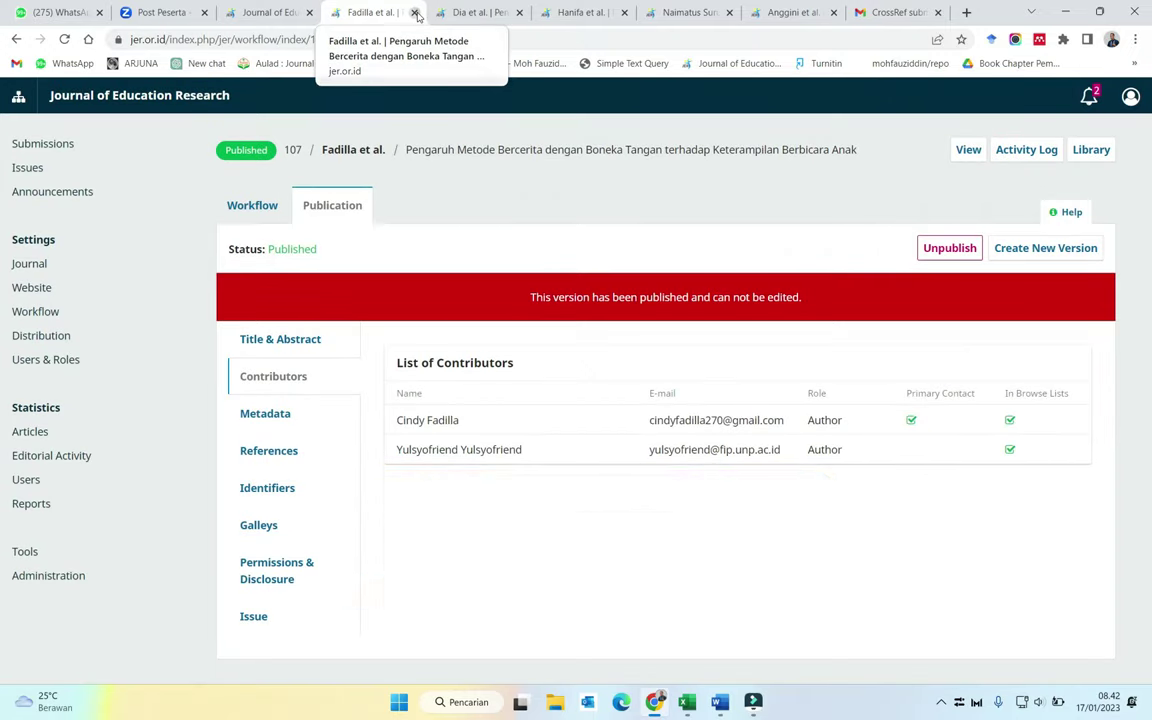
pyautogui.click(415, 13)
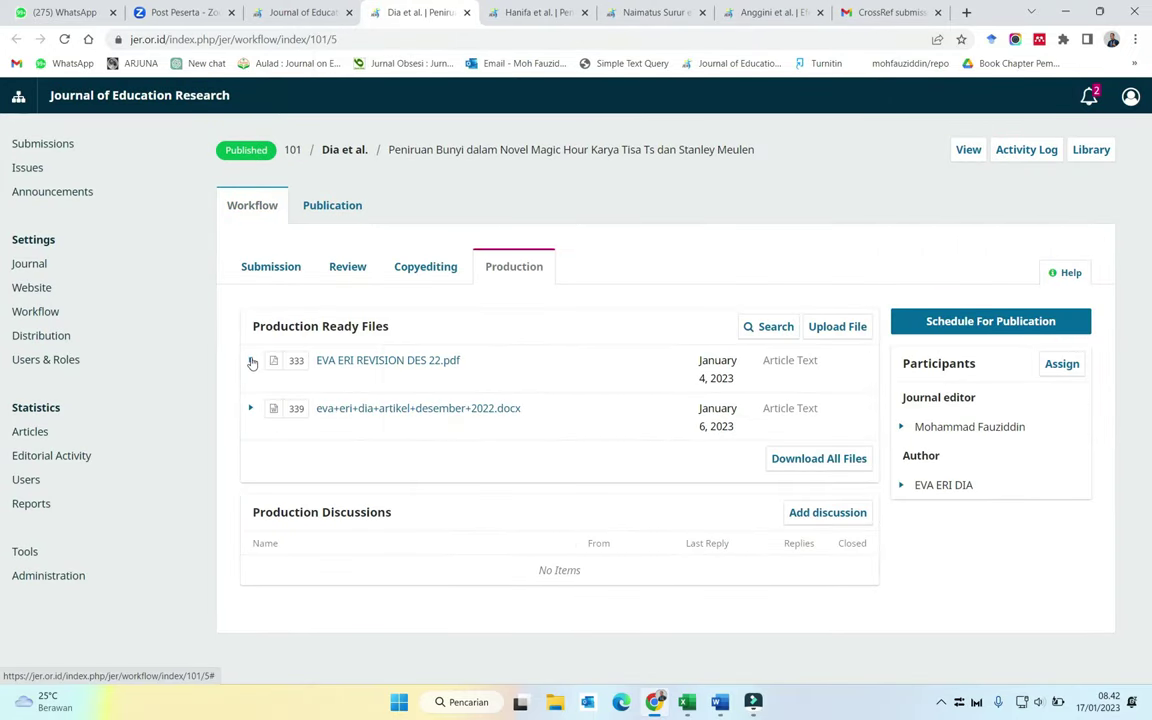
# Step: Open the contributor list of submission 101 and unpublish the current version so its contributors can be edited
pyautogui.click(336, 210)
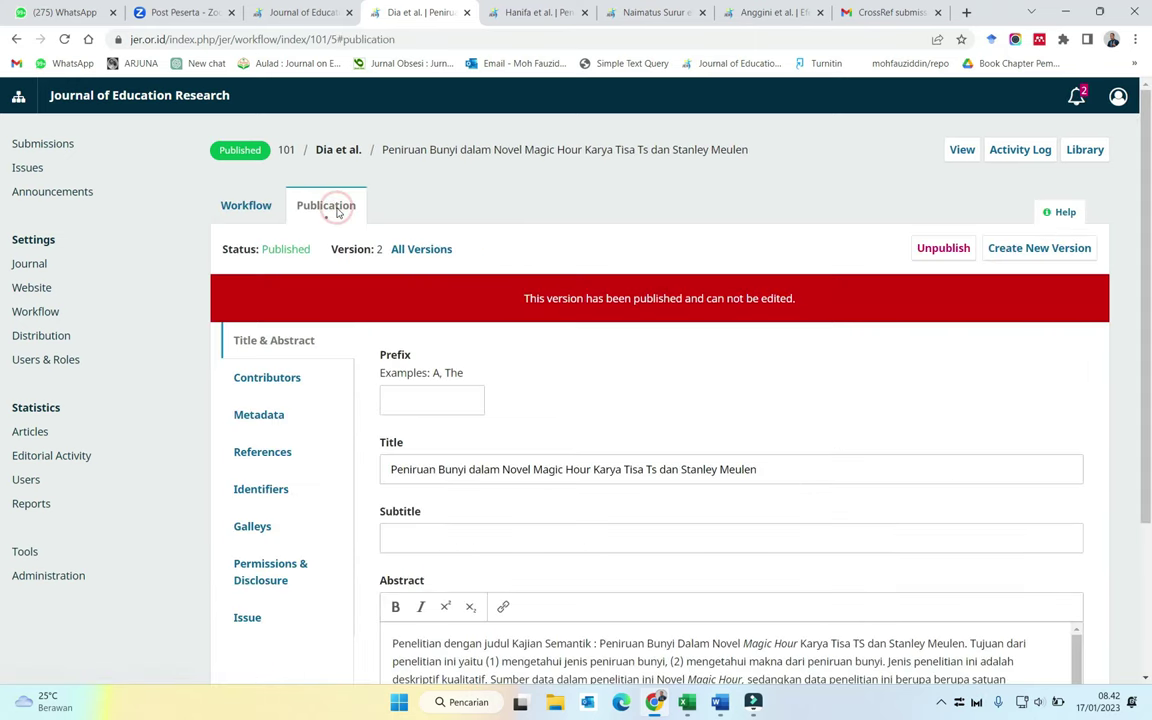
pyautogui.scroll(-1, 300, 380)
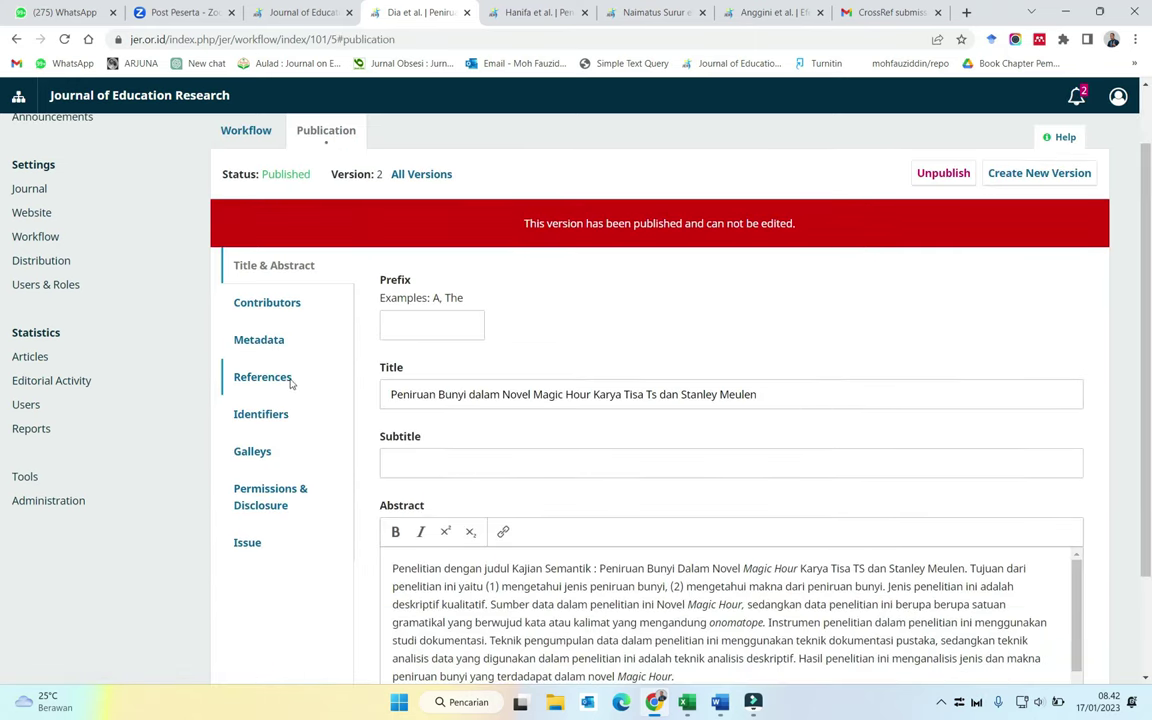
pyautogui.click(281, 312)
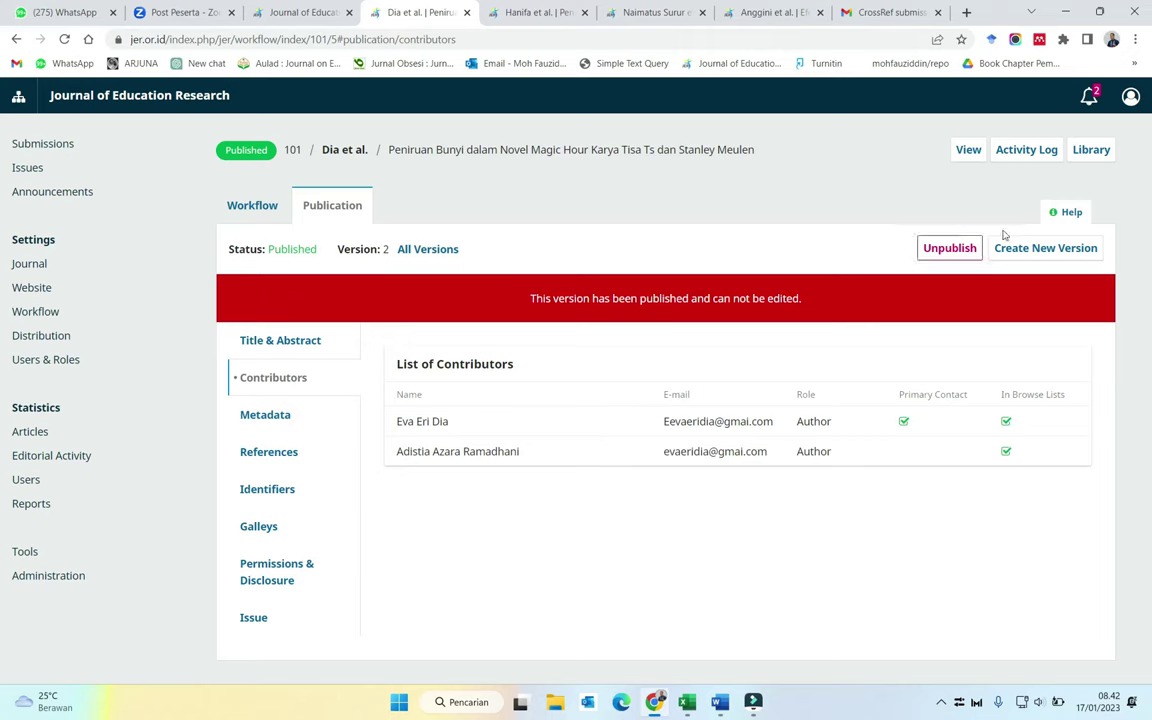
pyautogui.click(958, 255)
pyautogui.click(660, 400)
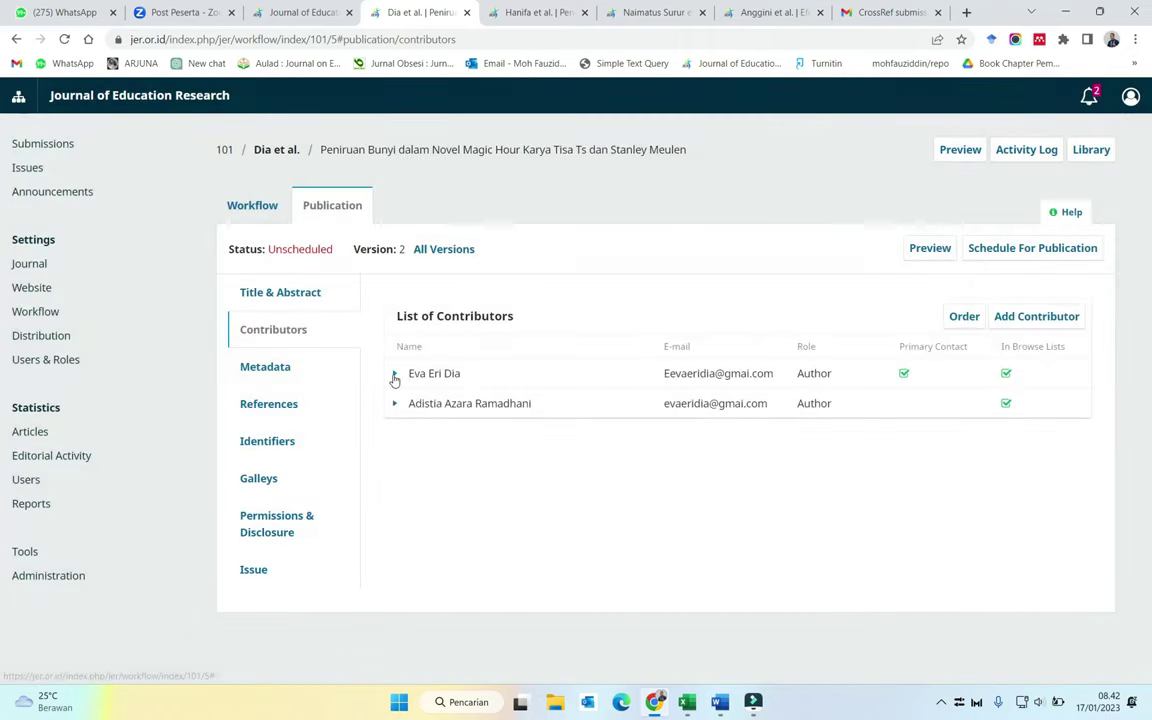
# Step: Check the given name, family name and affiliation of both contributors of submission 101, closing each record
pyautogui.click(394, 374)
pyautogui.click(417, 399)
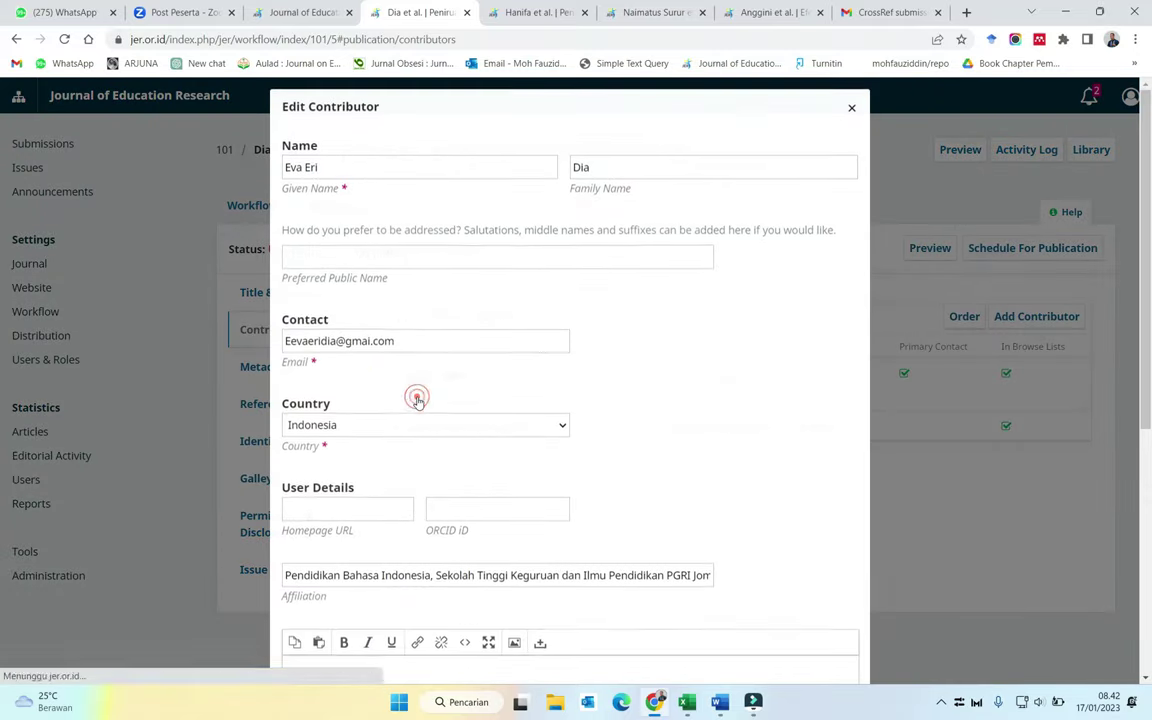
pyautogui.click(852, 109)
pyautogui.click(398, 430)
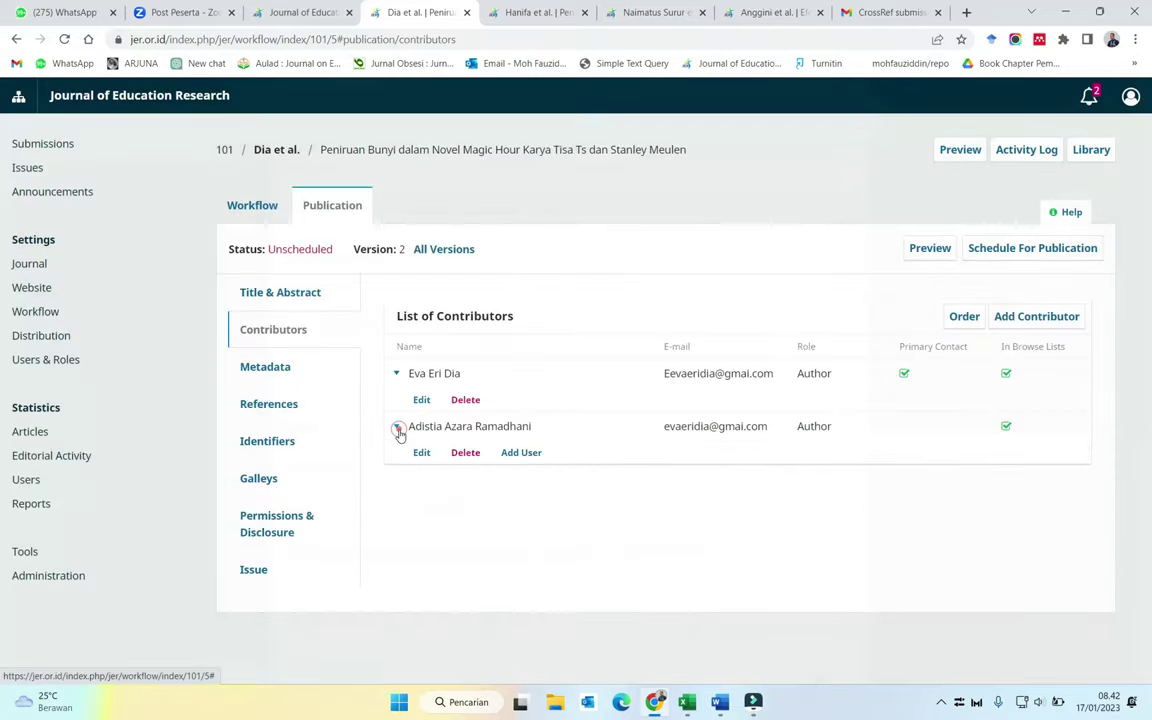
pyautogui.click(417, 451)
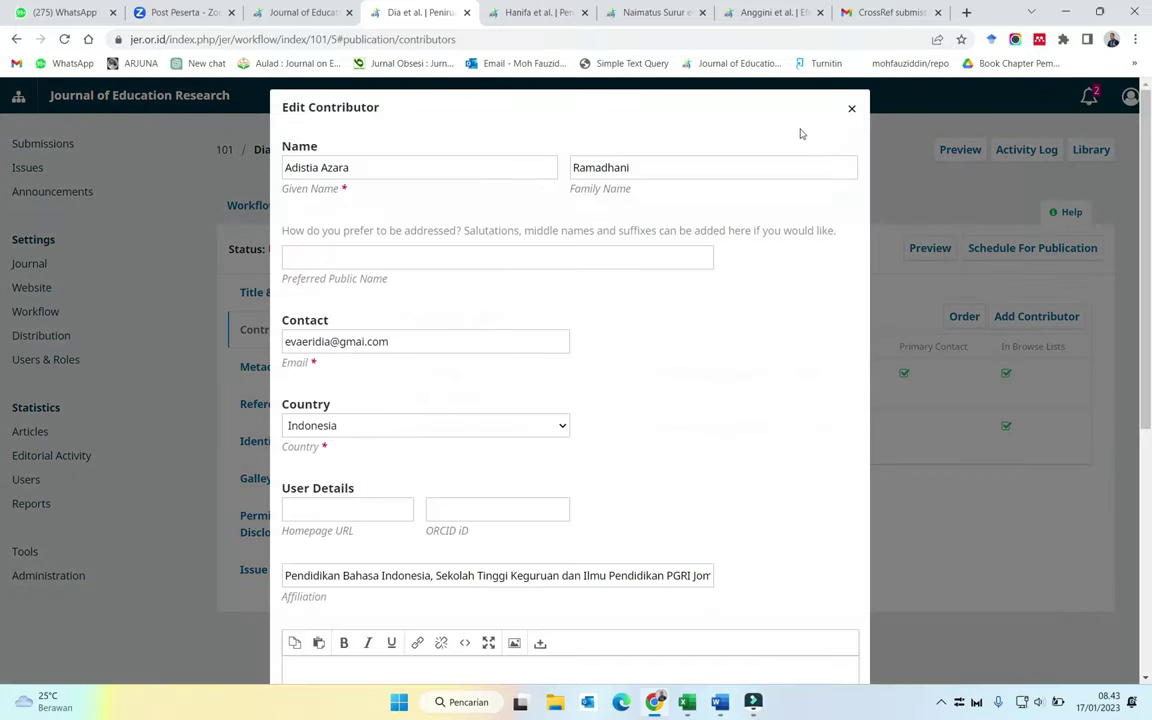
pyautogui.click(852, 110)
# Step: Publish submission 101 again and close its browser tab
pyautogui.click(1030, 248)
pyautogui.click(839, 277)
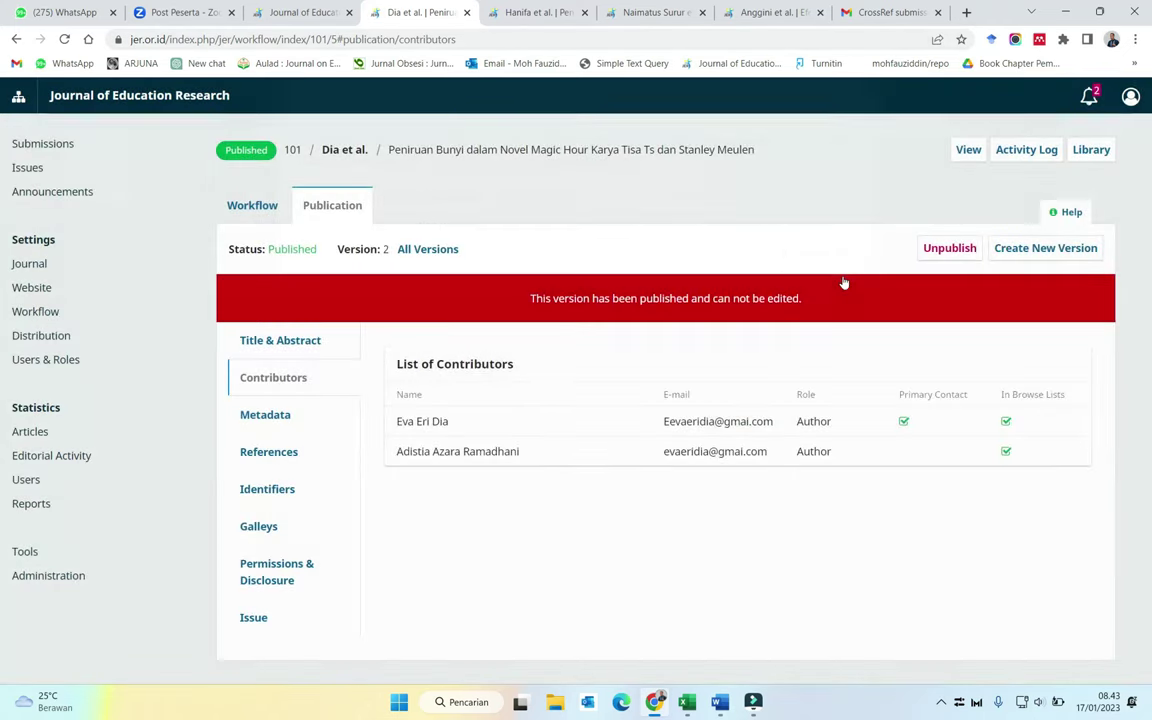
pyautogui.click(466, 12)
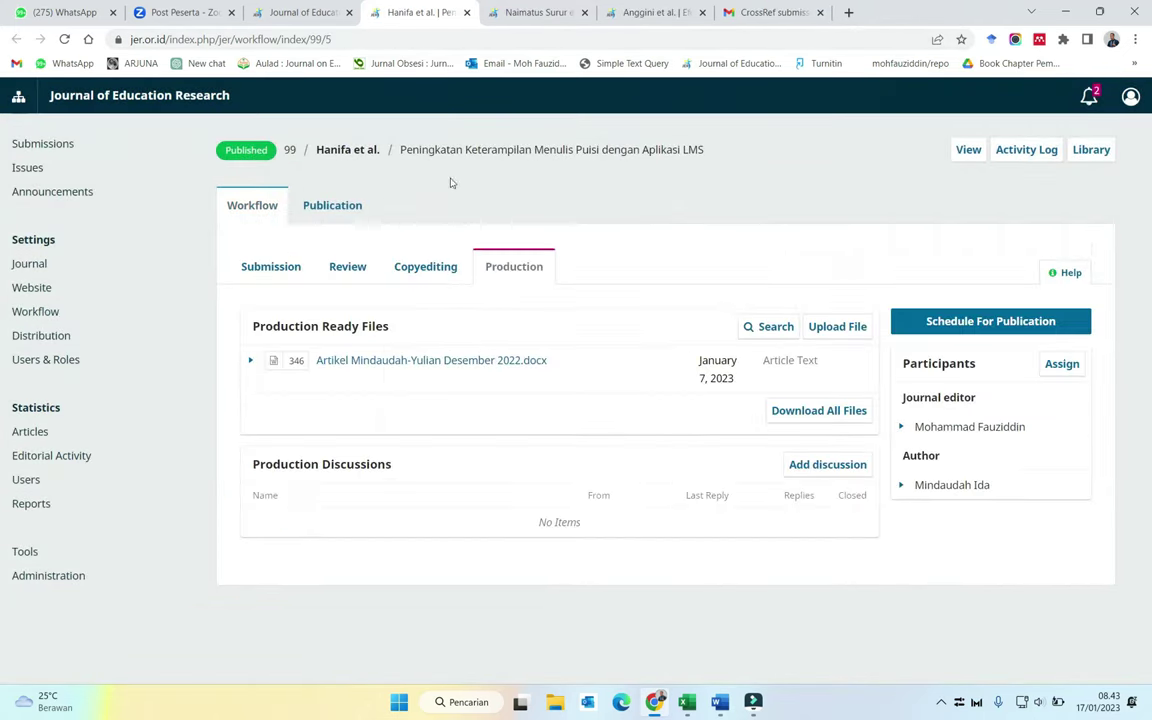
# Step: Open the contributor list of submission 99 and unpublish the current version to unlock its contributors
pyautogui.click(305, 205)
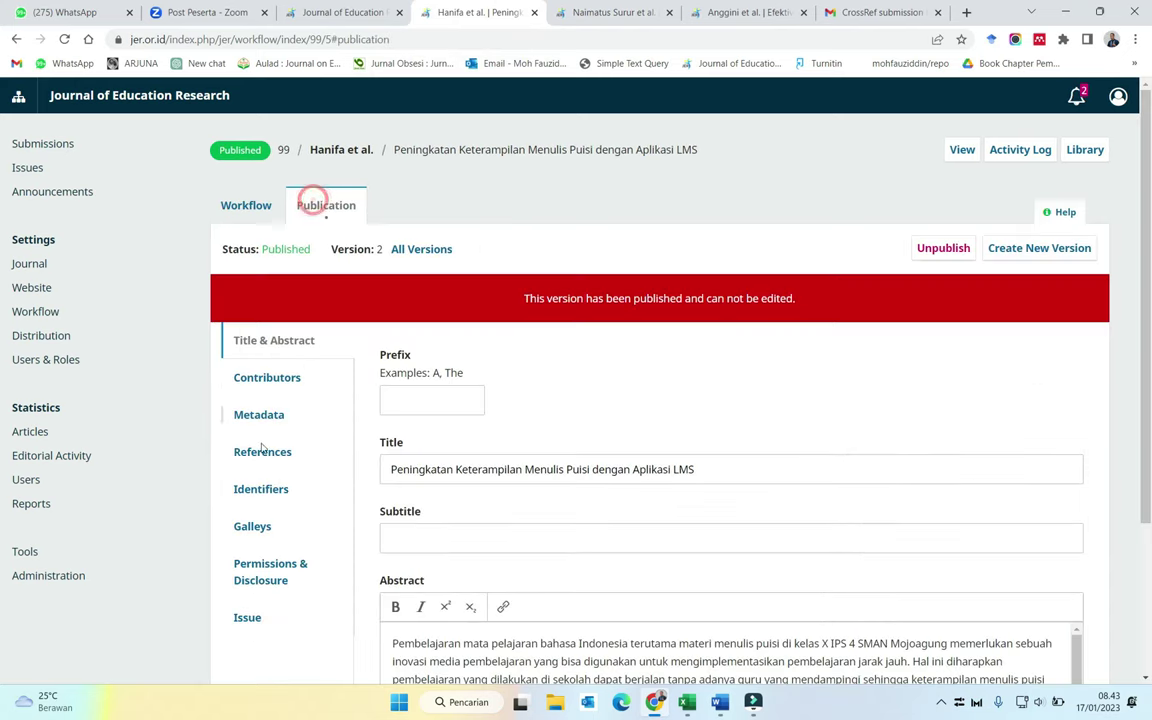
pyautogui.click(275, 379)
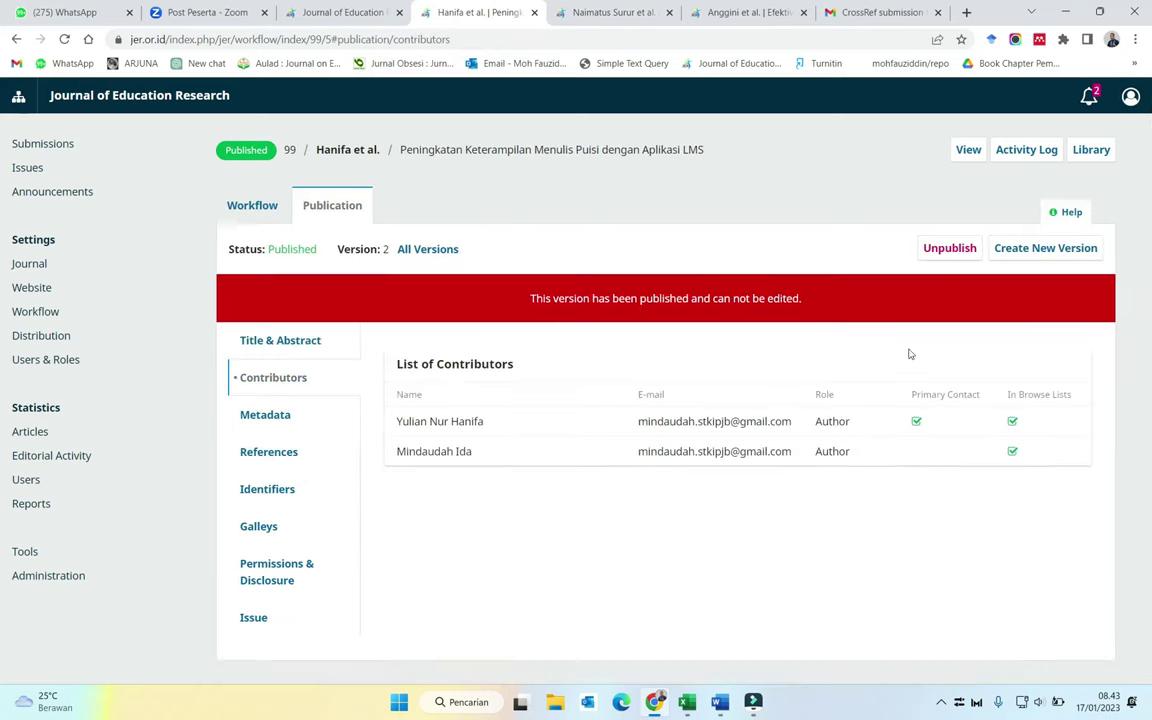
pyautogui.click(950, 248)
pyautogui.click(660, 399)
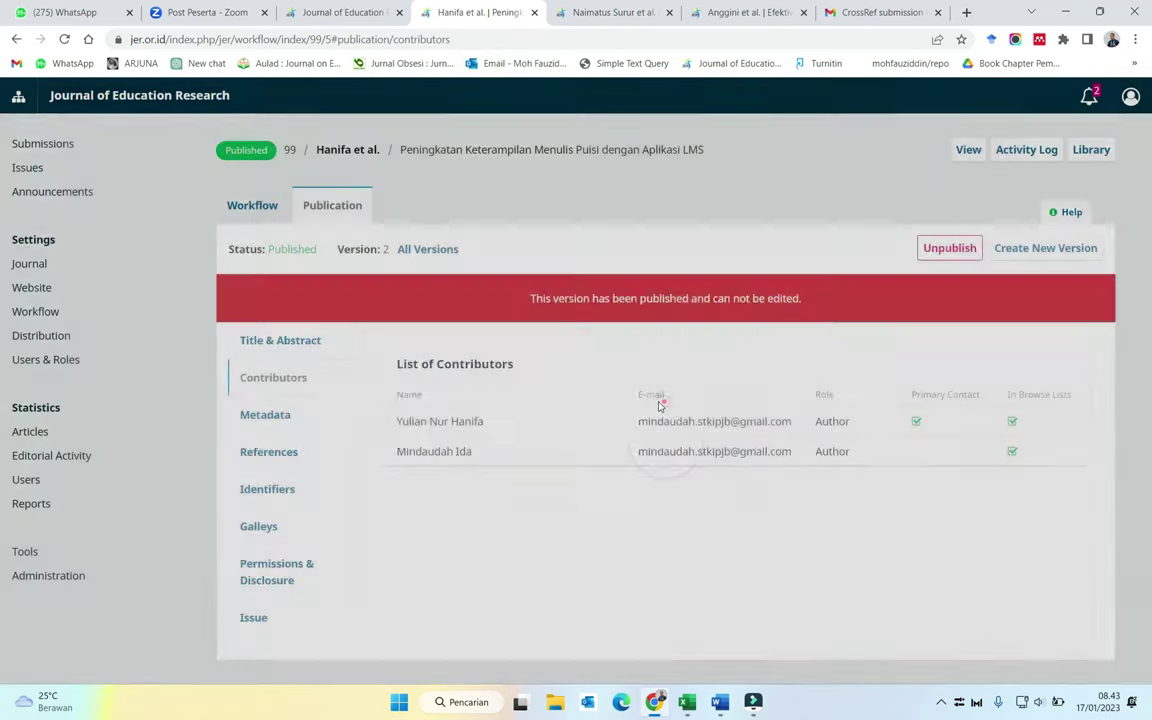
# Step: Check the name and affiliation details of both contributors of submission 99, closing each record
pyautogui.click(396, 373)
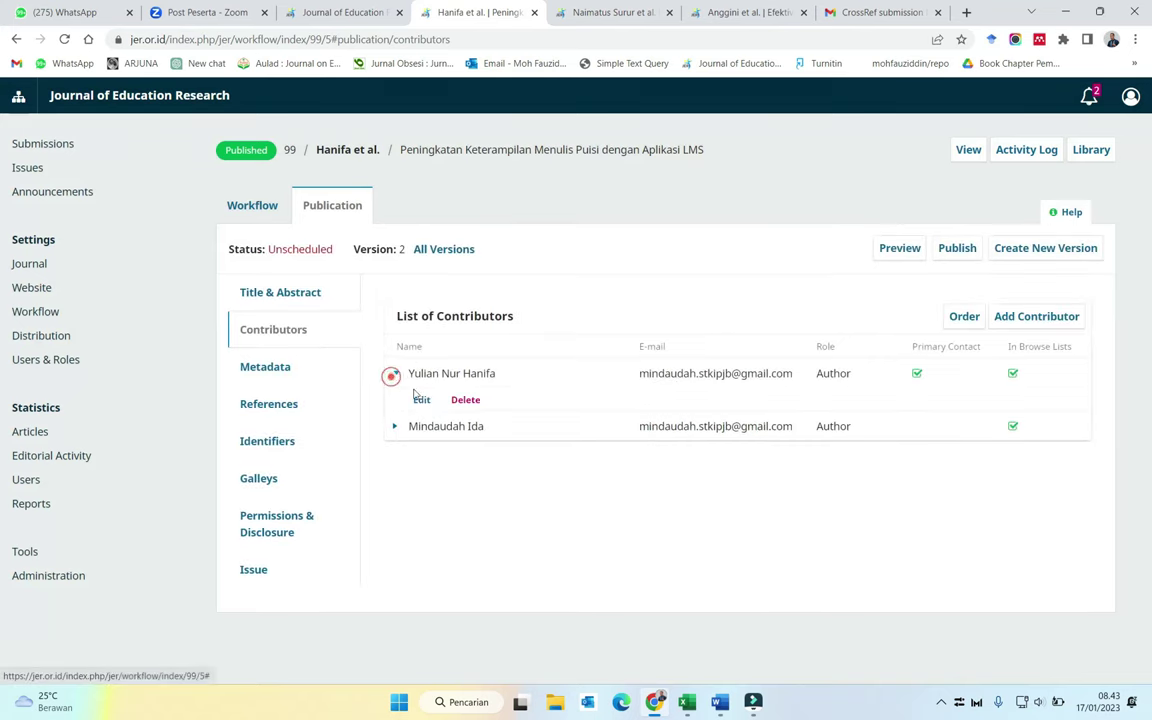
pyautogui.click(425, 400)
pyautogui.click(852, 108)
pyautogui.click(399, 425)
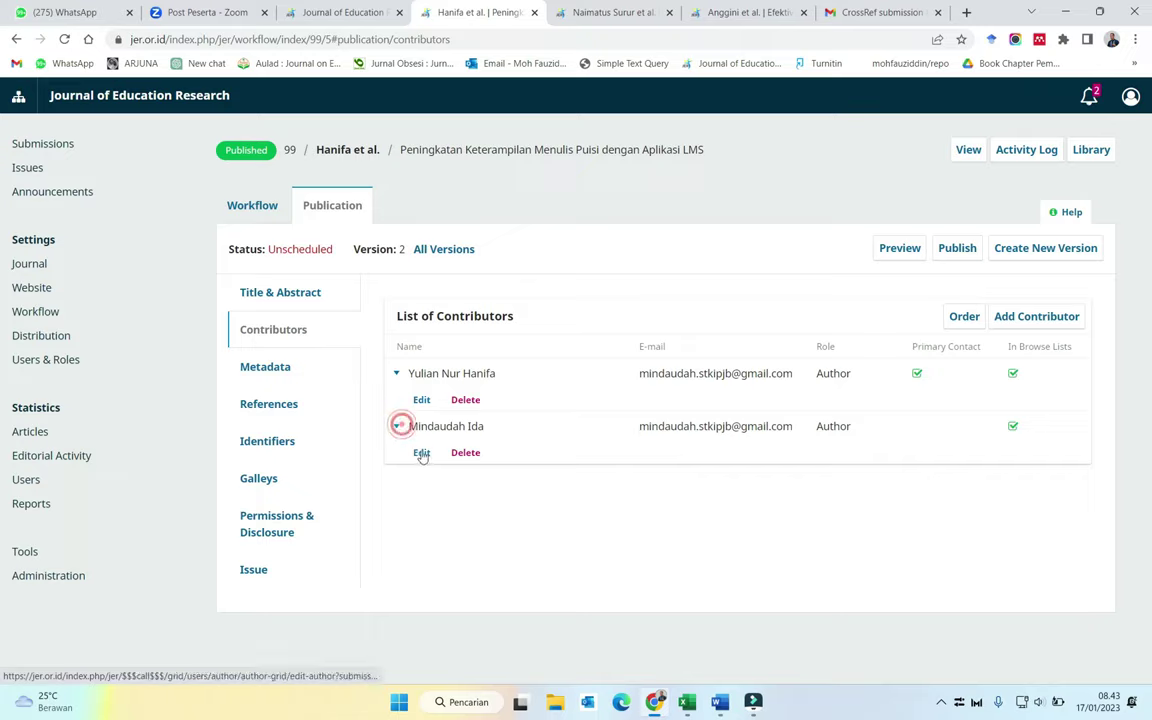
pyautogui.click(418, 452)
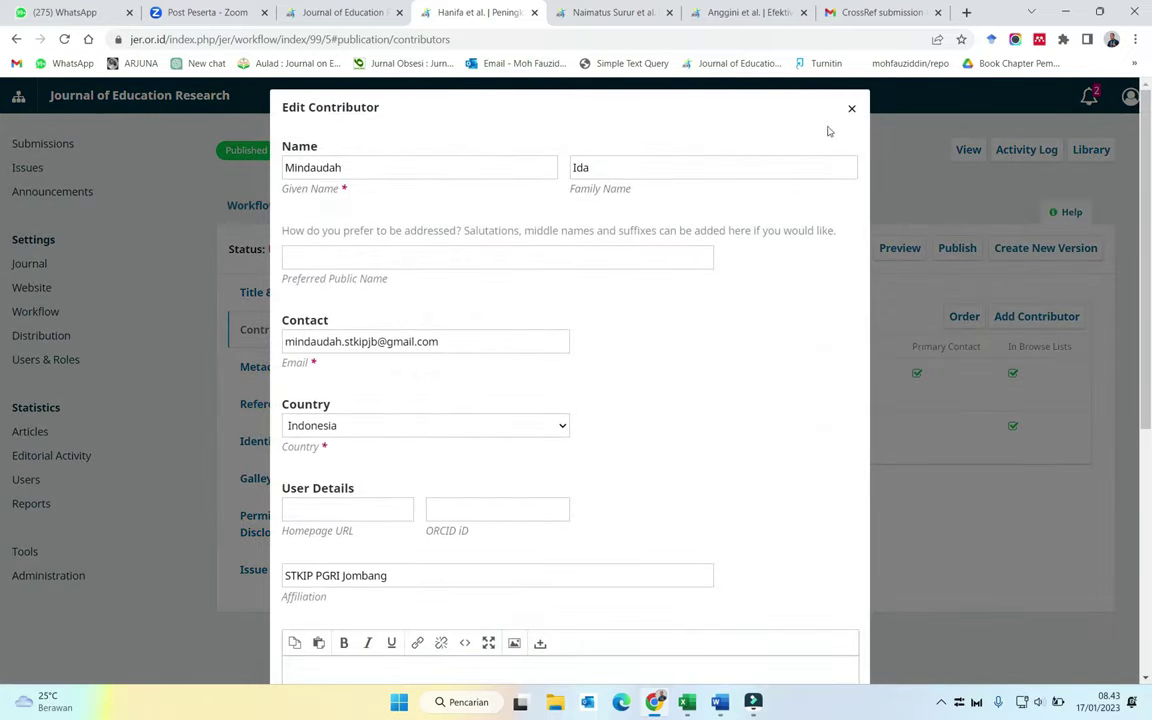
pyautogui.click(851, 108)
# Step: Publish submission 99 again and close its browser tab
pyautogui.click(956, 248)
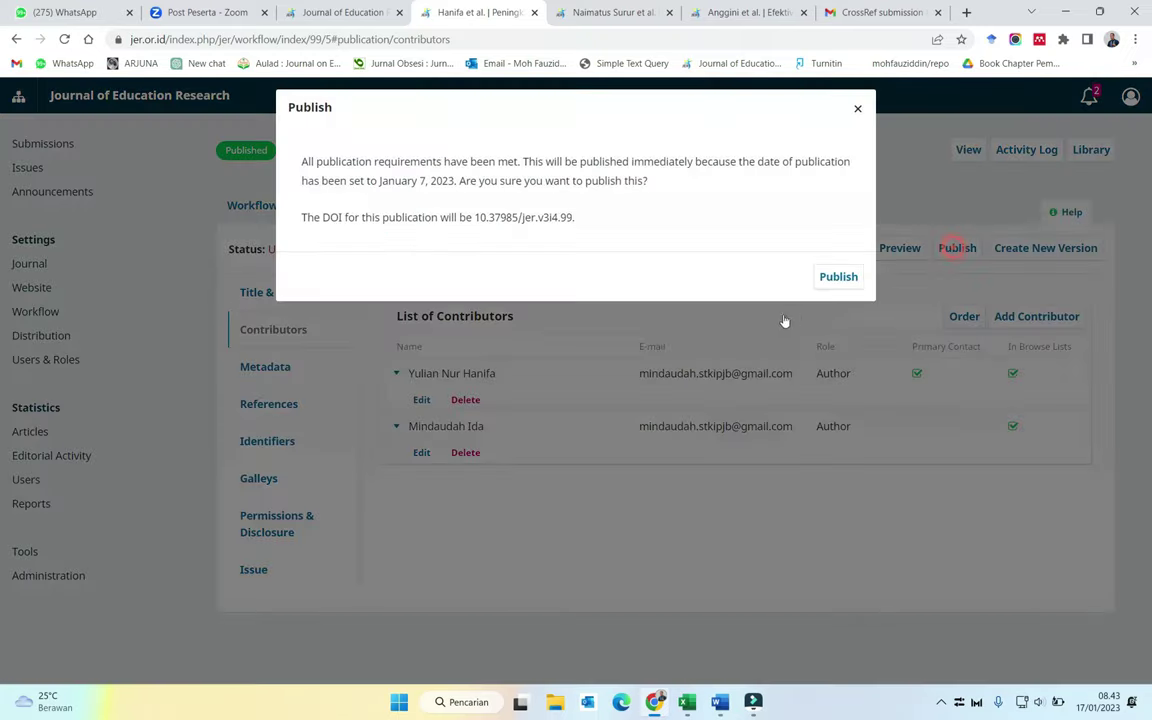
pyautogui.click(836, 277)
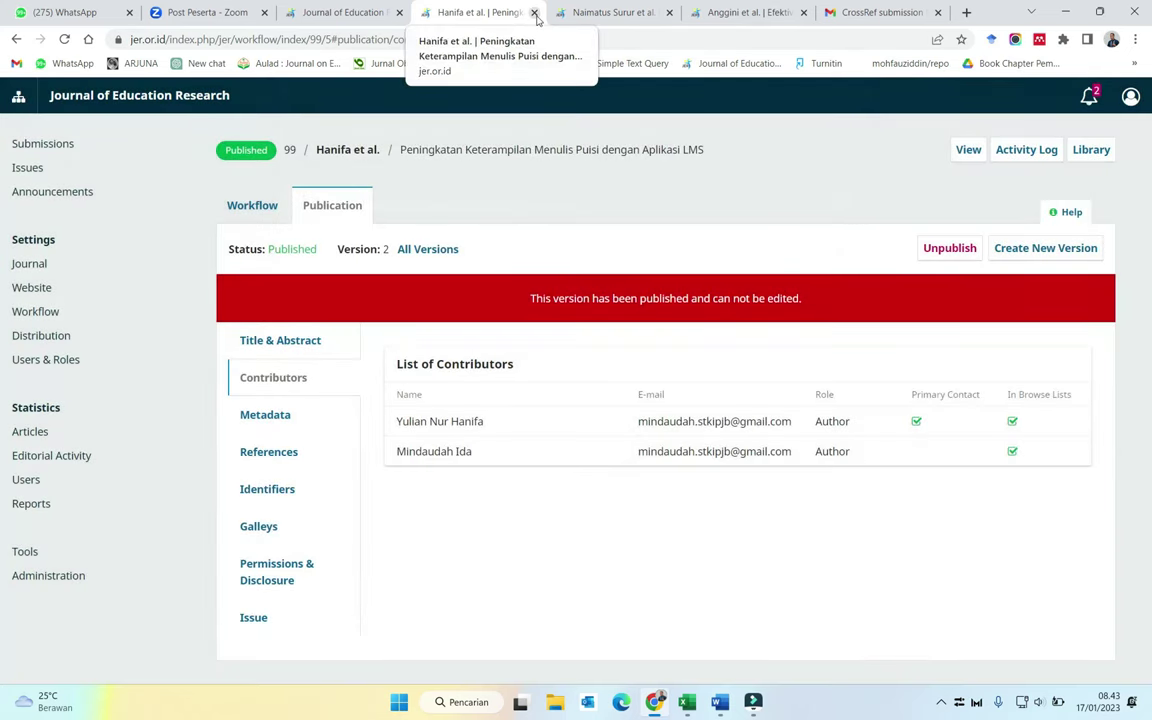
pyautogui.click(535, 13)
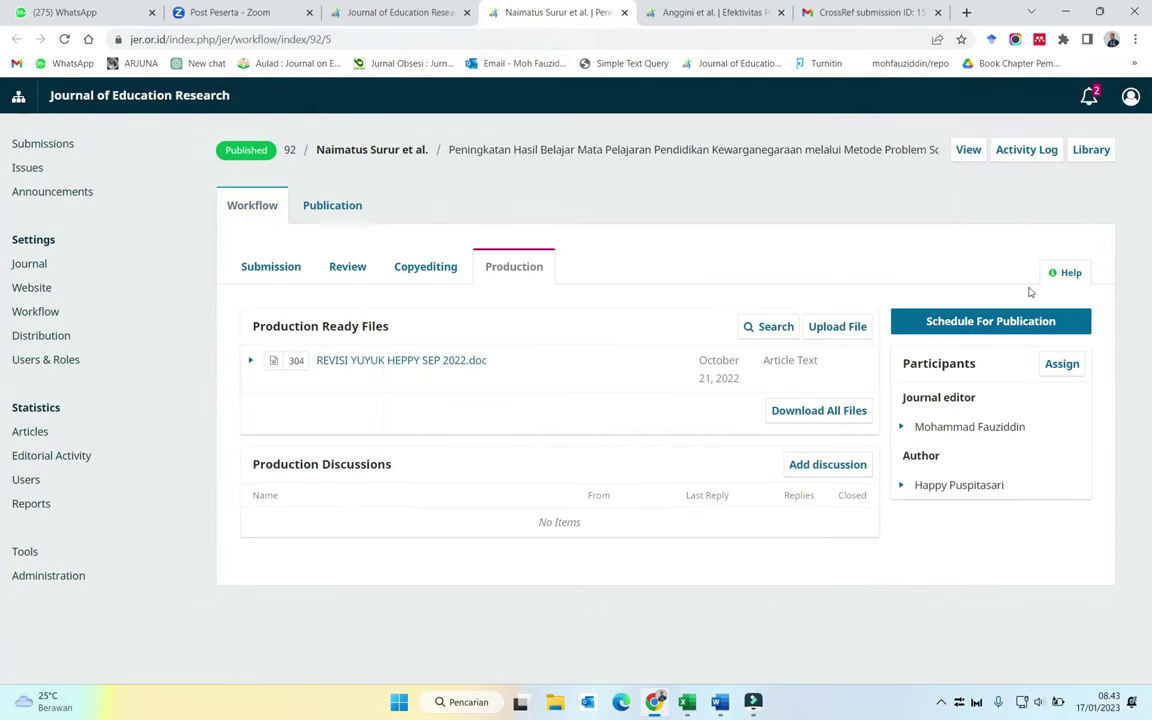
# Step: Open the contributor list of submission 92 and unpublish the article to unlock its contributors
pyautogui.click(333, 205)
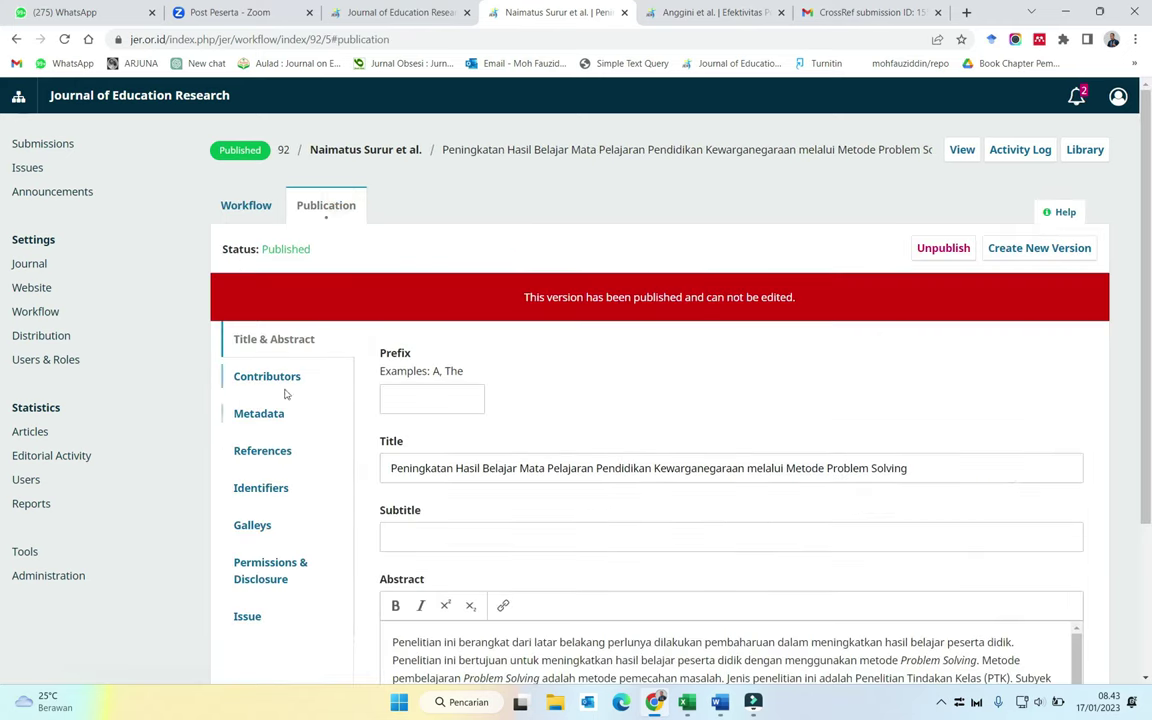
pyautogui.click(285, 380)
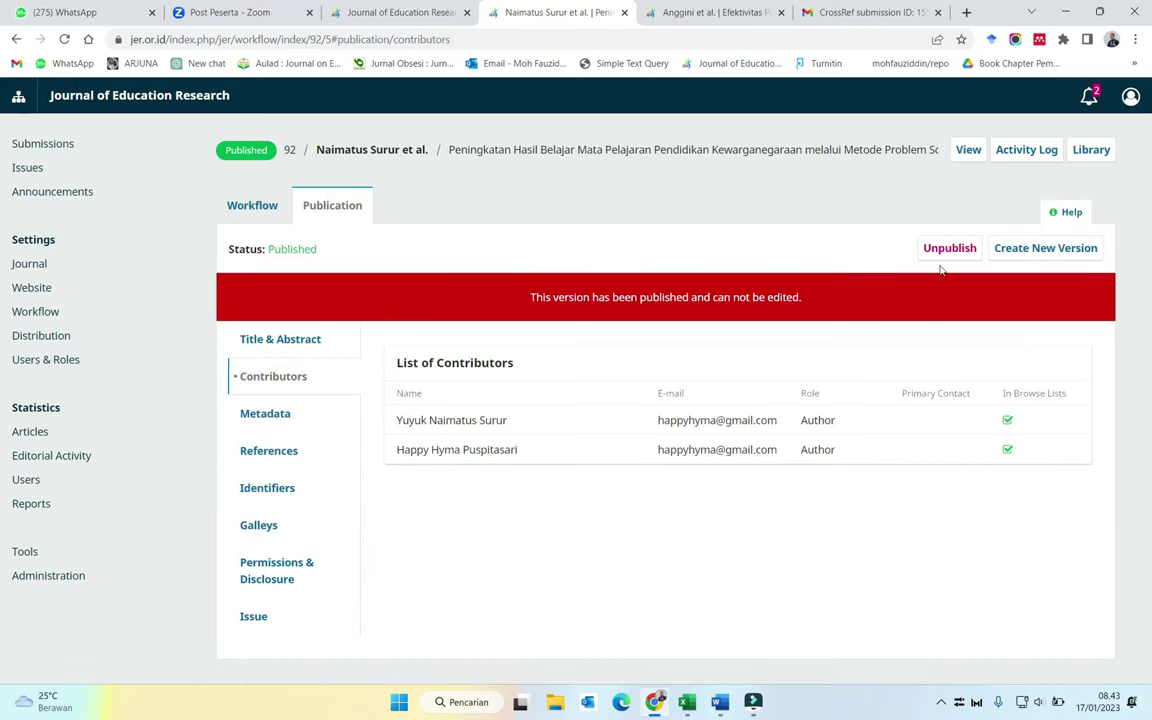
pyautogui.click(947, 248)
pyautogui.click(664, 402)
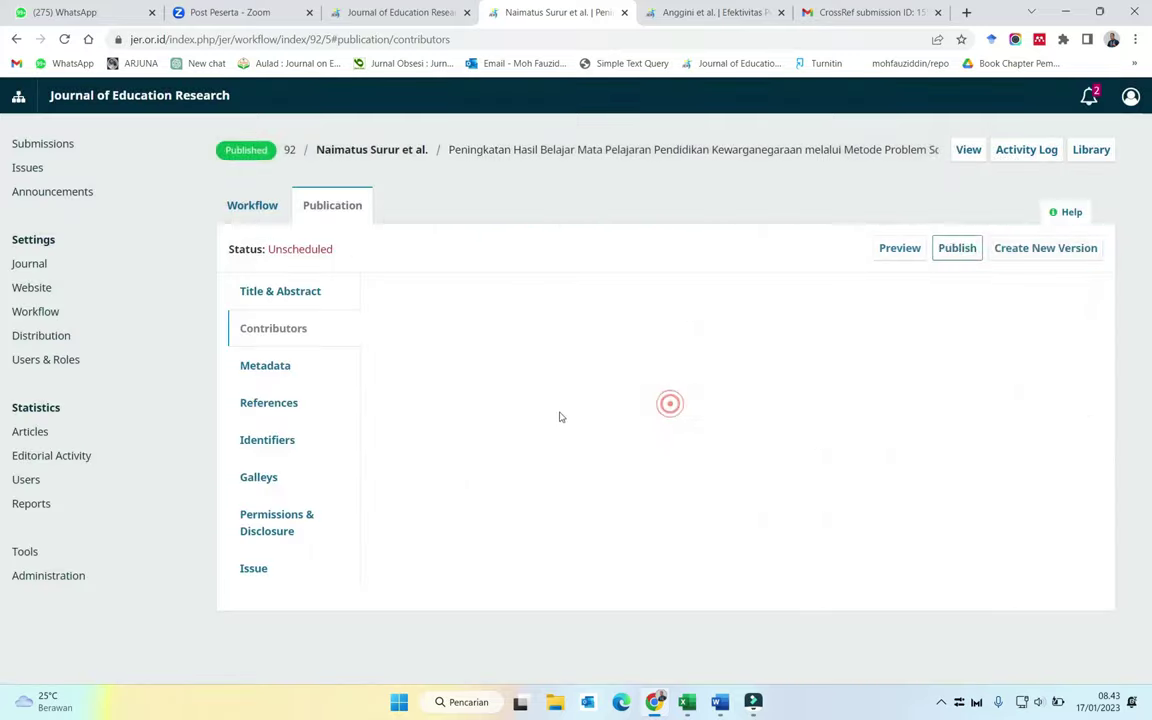
# Step: Move the first contributor's middle name from the family name to the end of the given name, and save the record
pyautogui.click(399, 374)
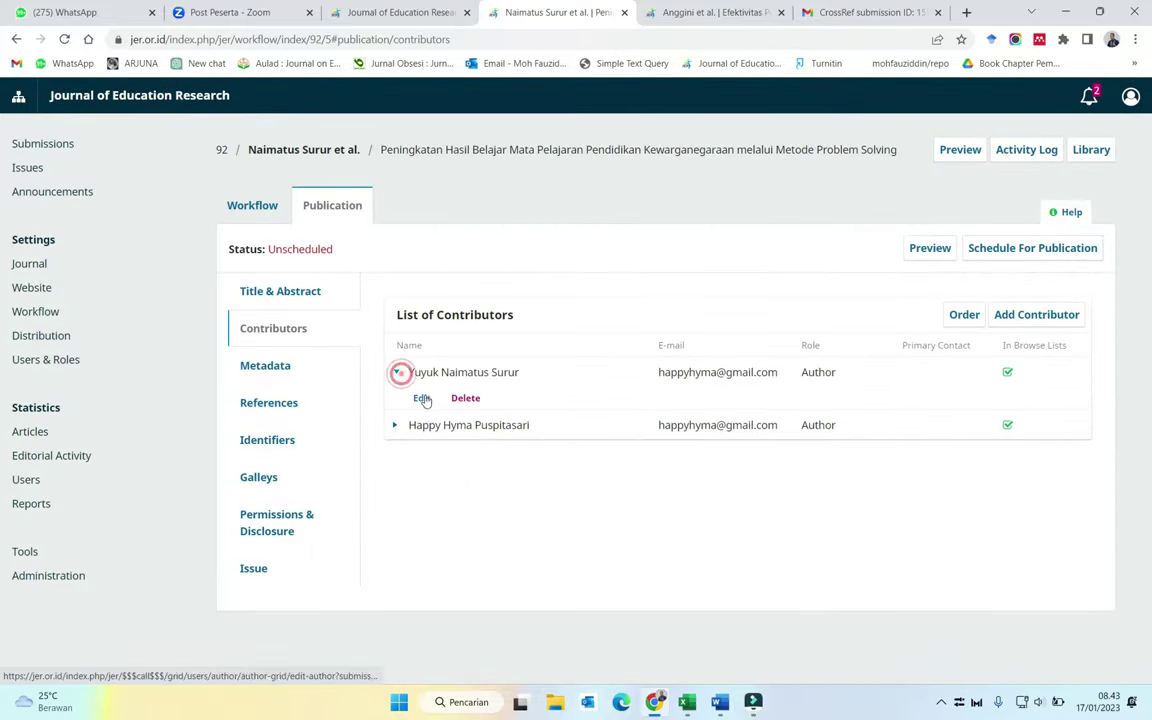
pyautogui.click(425, 398)
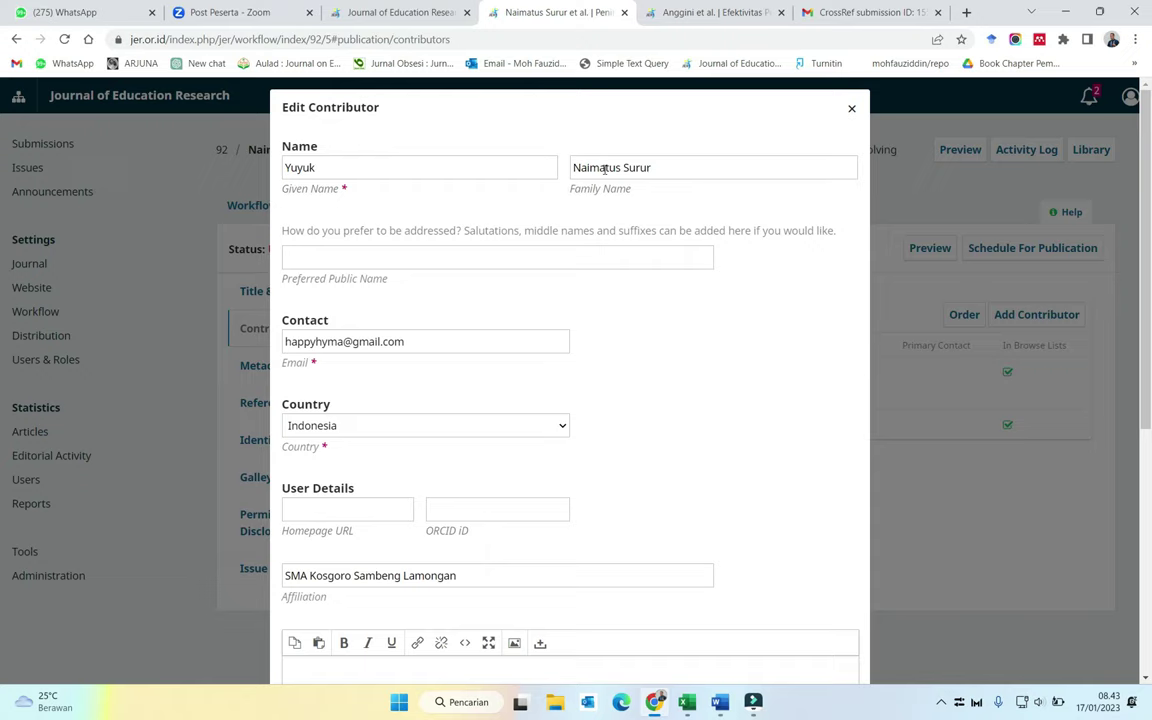
pyautogui.doubleClick(598, 167)
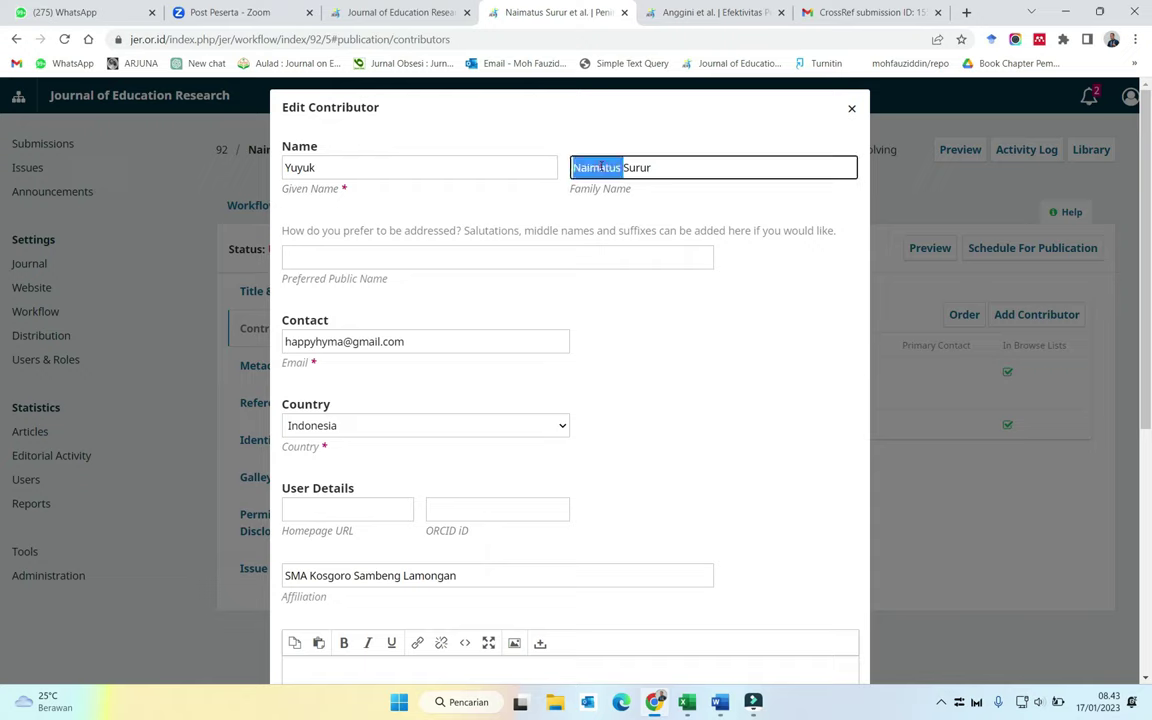
pyautogui.moveTo(598, 167); pyautogui.dragTo(460, 162)
pyautogui.click(442, 162)
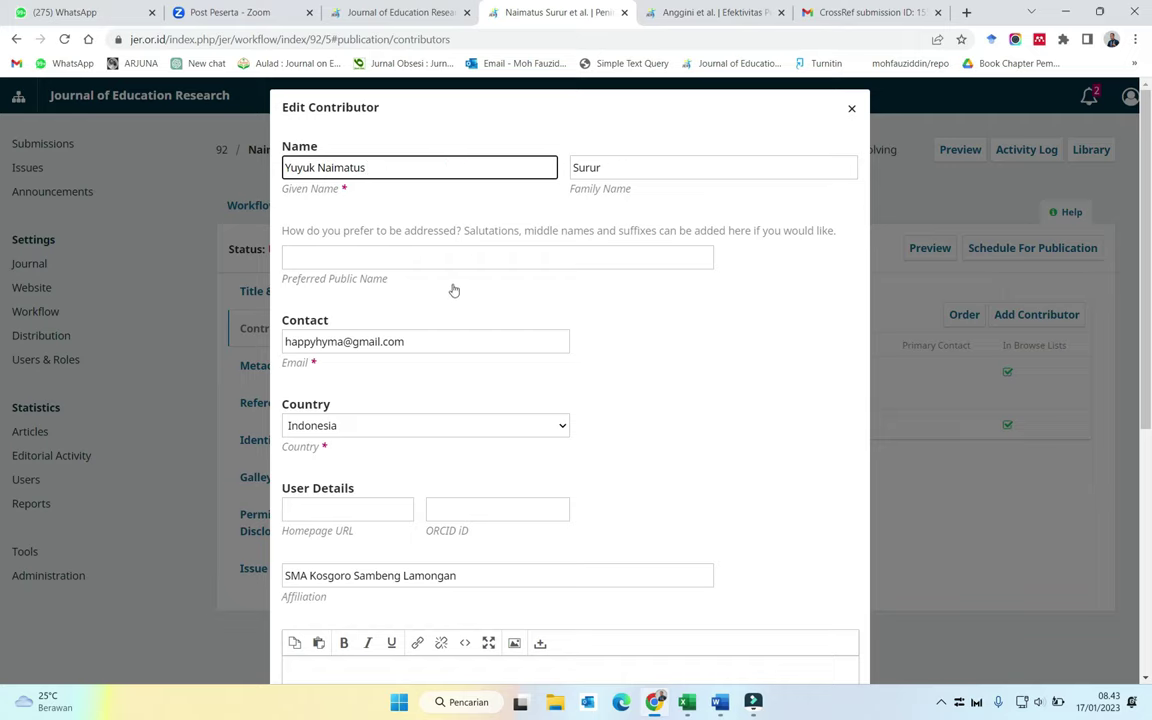
pyautogui.scroll(-2, 453, 290)
pyautogui.scroll(-4, 466, 291)
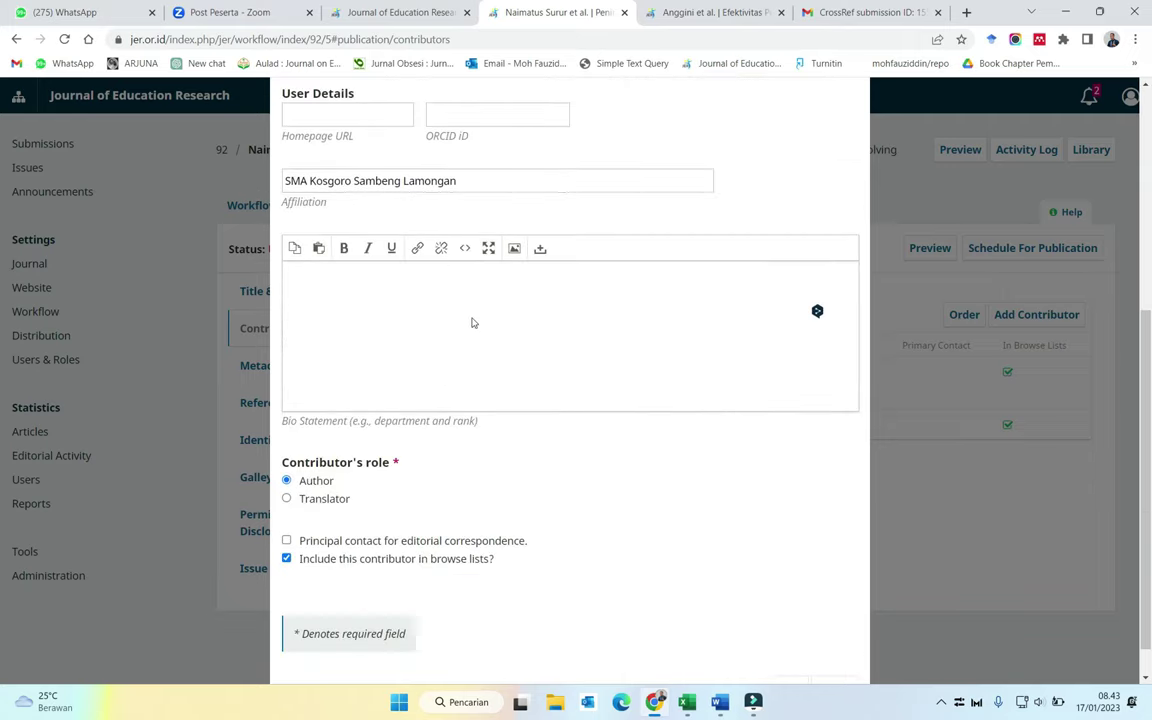
pyautogui.click(790, 648)
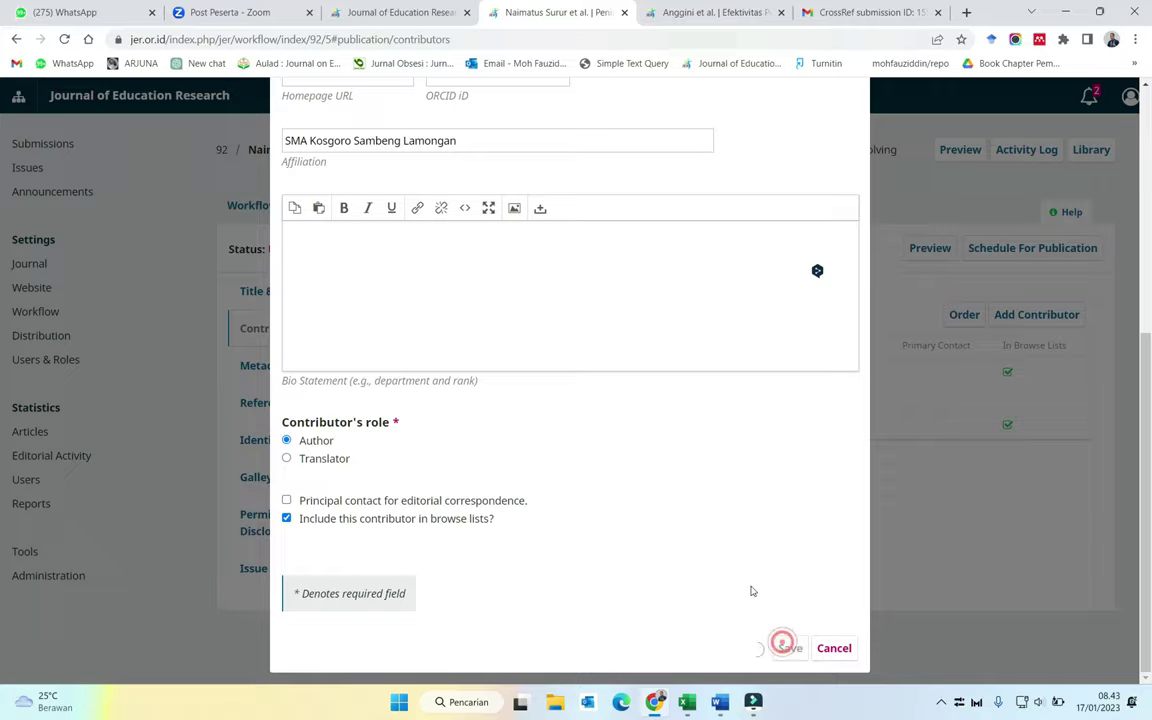
# Step: Review and save the second contributor's record in submission 92, and publish the article again
pyautogui.click(399, 405)
pyautogui.click(421, 429)
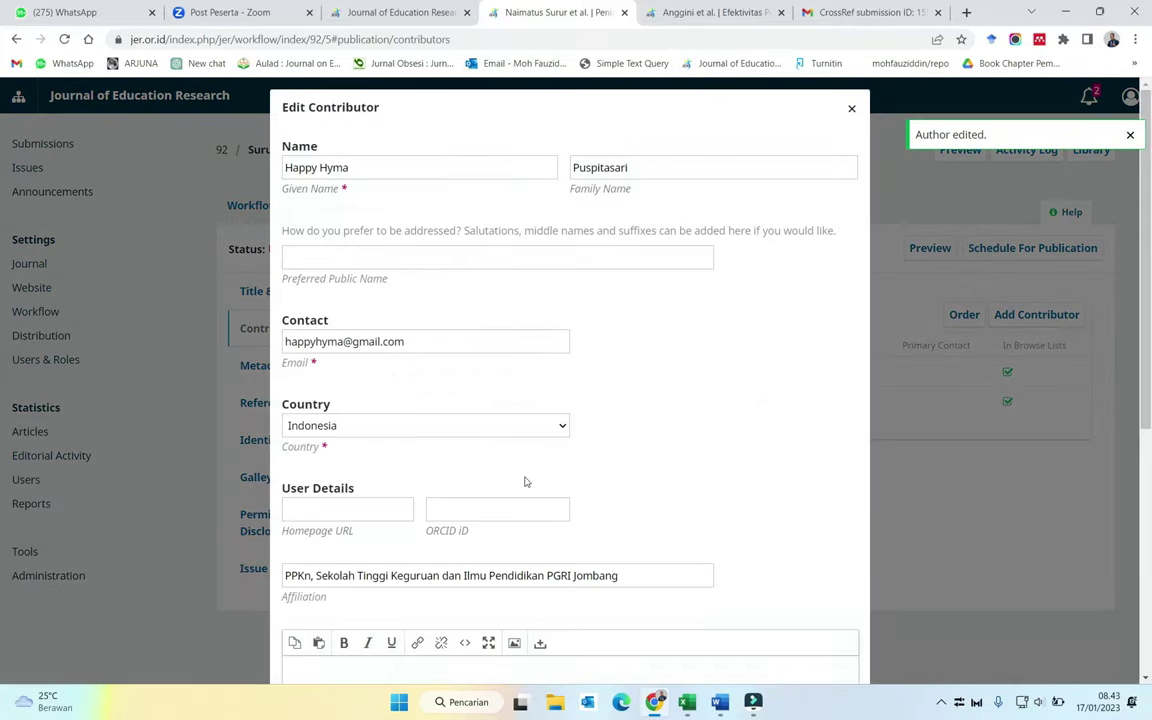
pyautogui.scroll(-5, 524, 482)
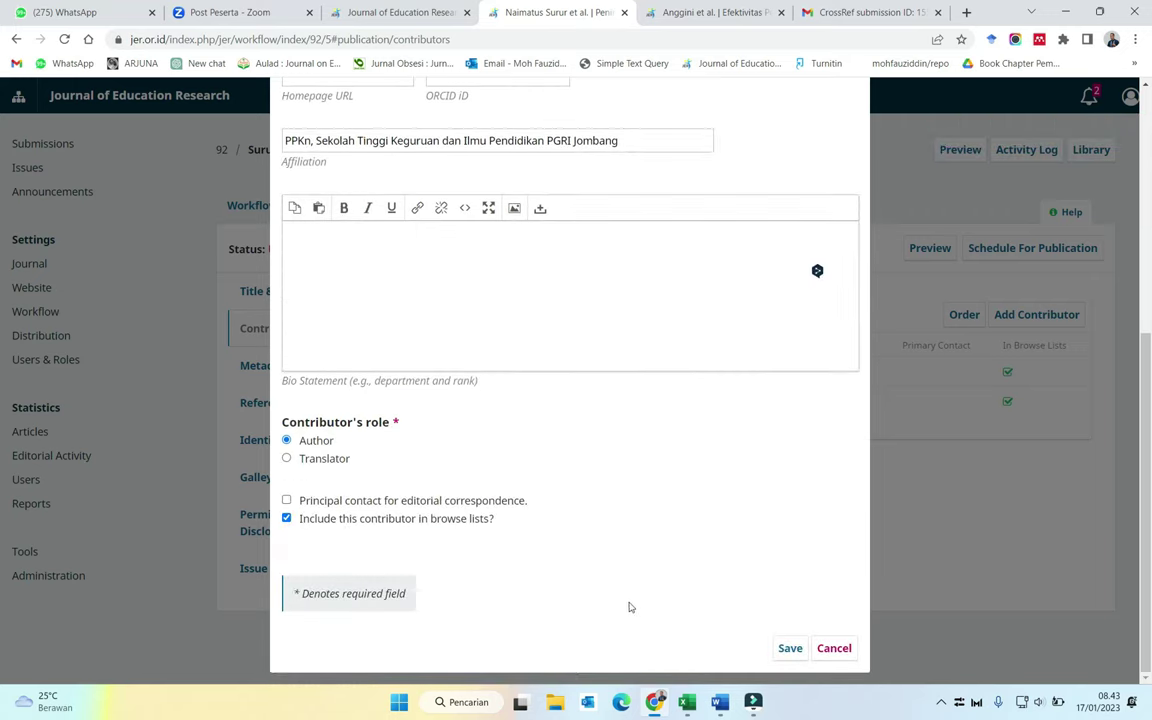
pyautogui.click(791, 649)
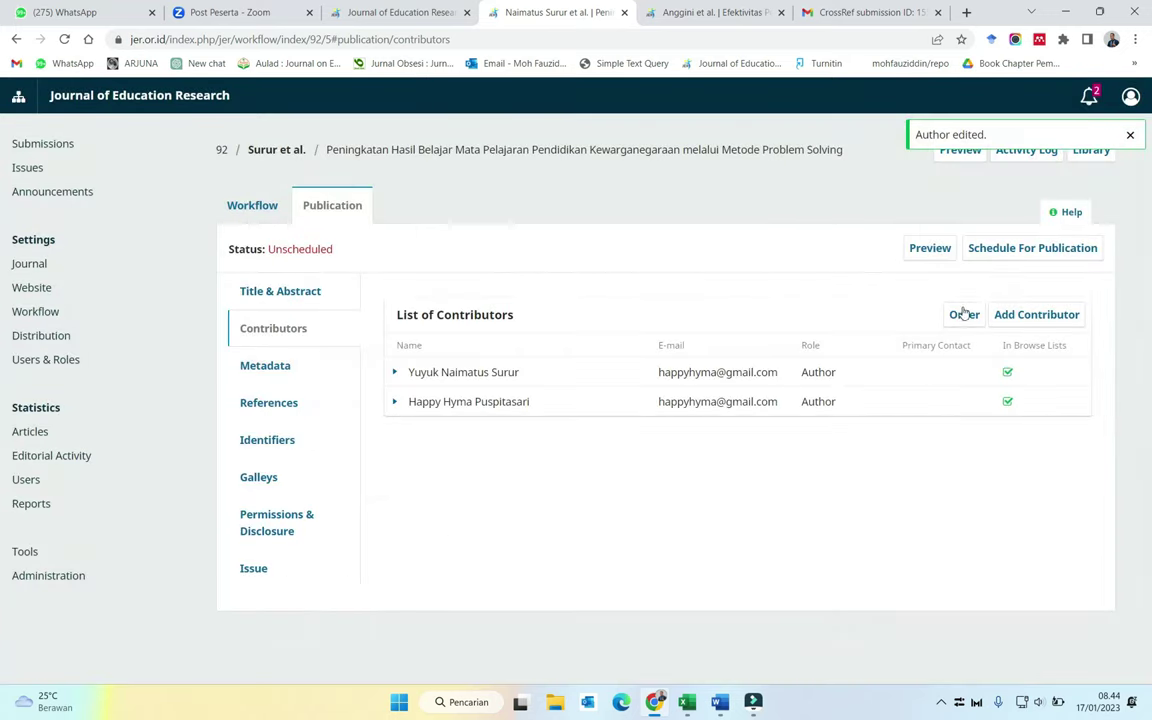
pyautogui.click(988, 251)
pyautogui.click(836, 276)
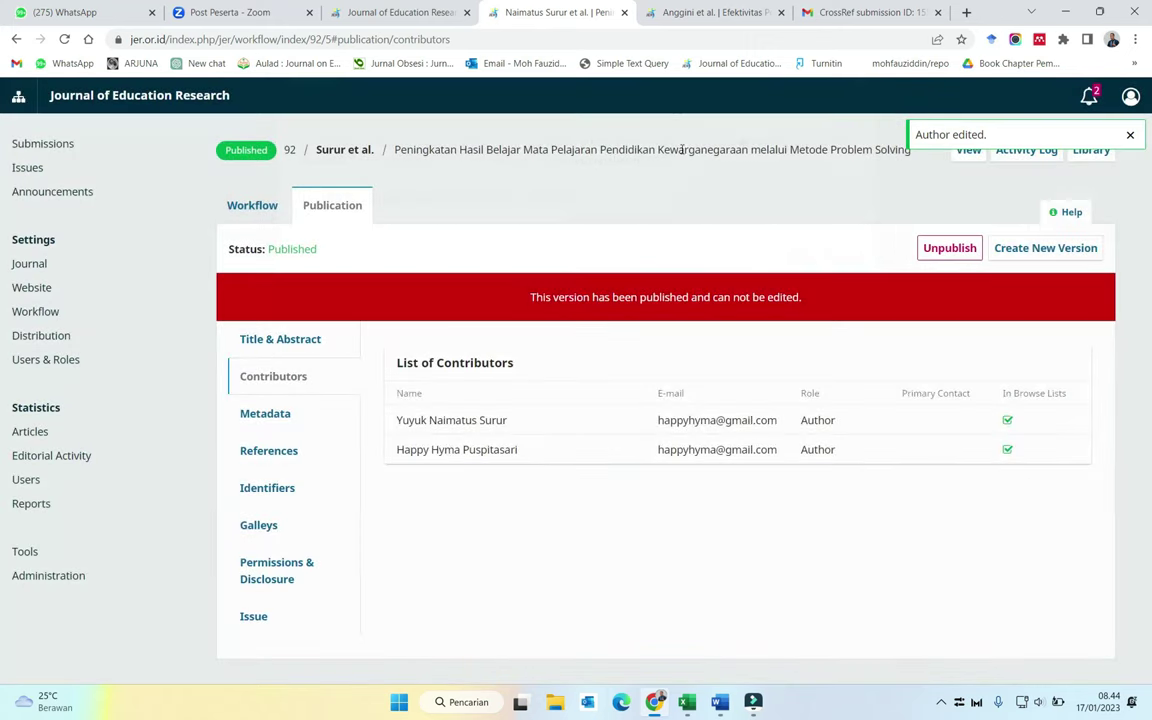
# Step: Close submission 92's browser tab, open the contributor list of submission 91 and unpublish the article to unlock it
pyautogui.hotkey('ctrl', 'w')
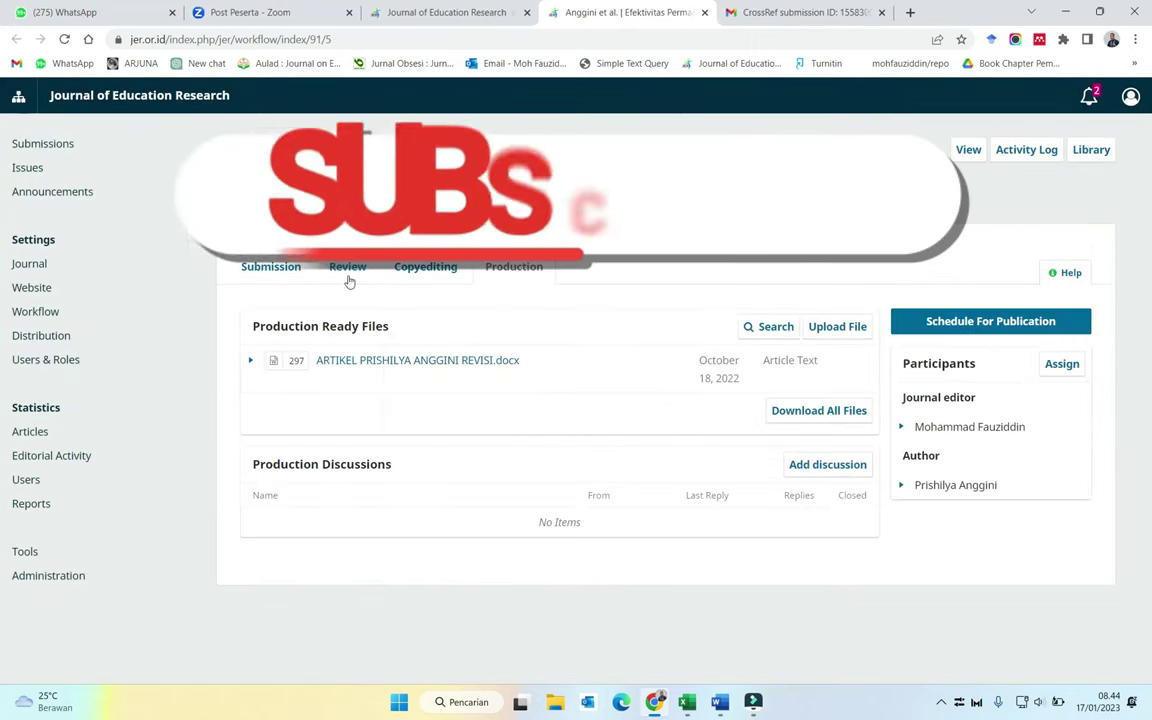
pyautogui.click(332, 205)
pyautogui.click(258, 376)
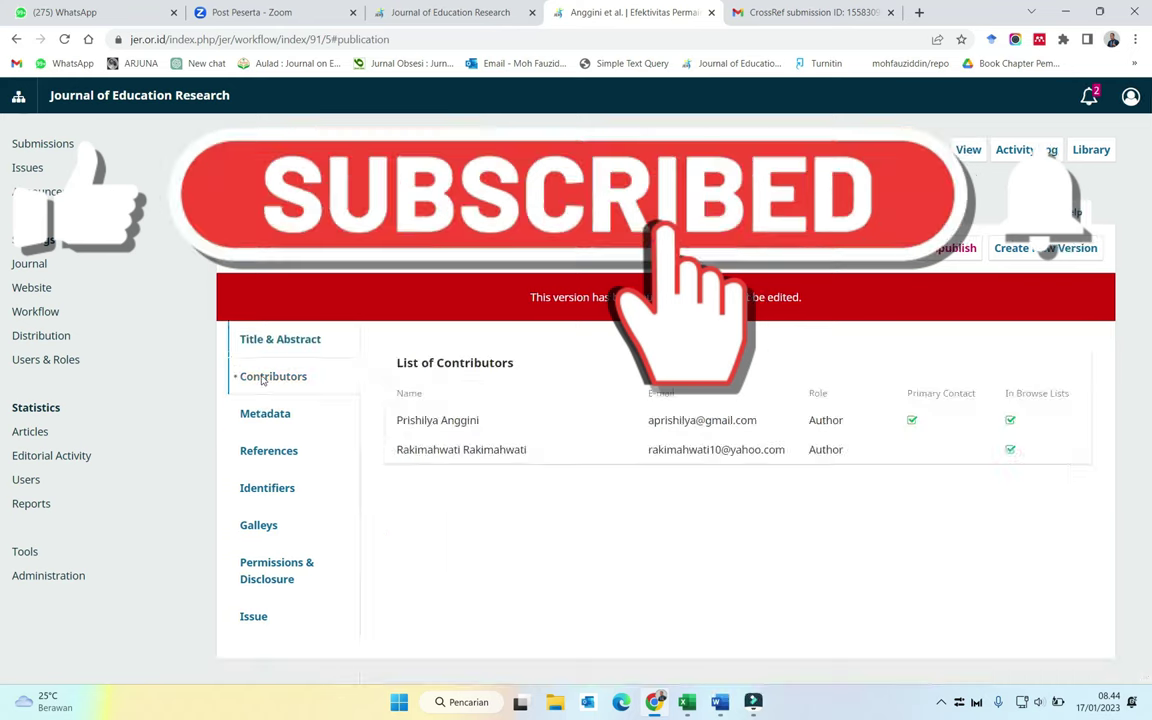
pyautogui.click(958, 248)
pyautogui.click(651, 401)
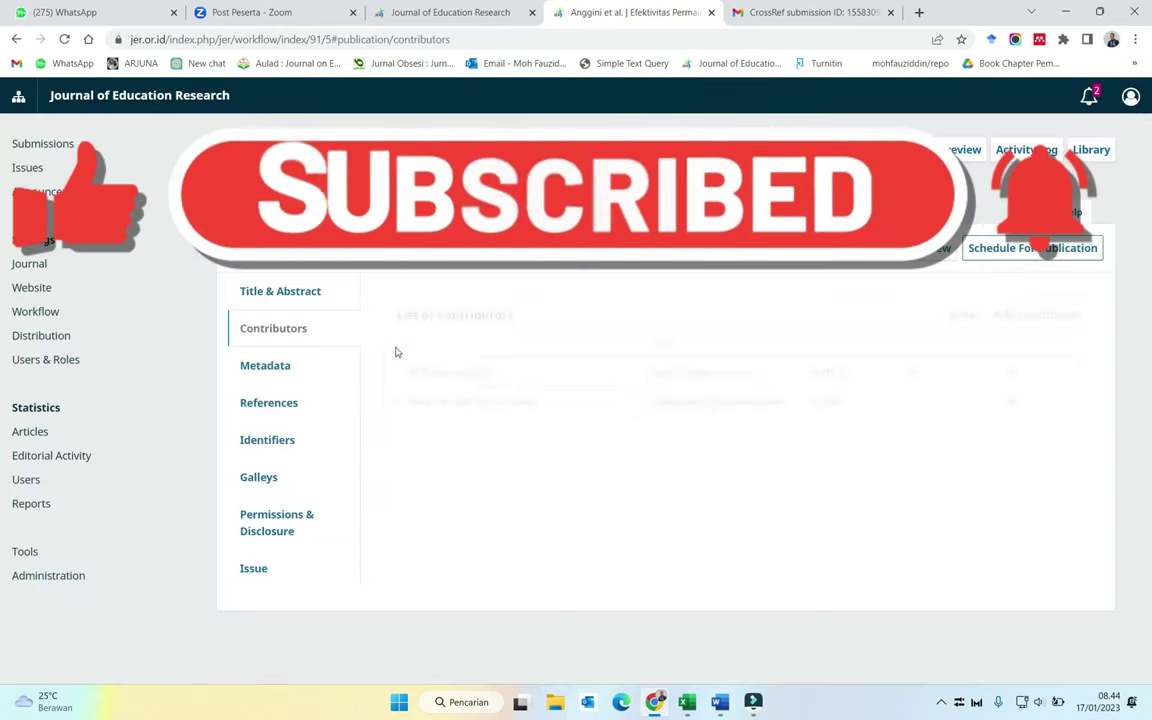
# Step: Review both contributors' records in submission 91 without editing them, and publish the article again
pyautogui.click(398, 372)
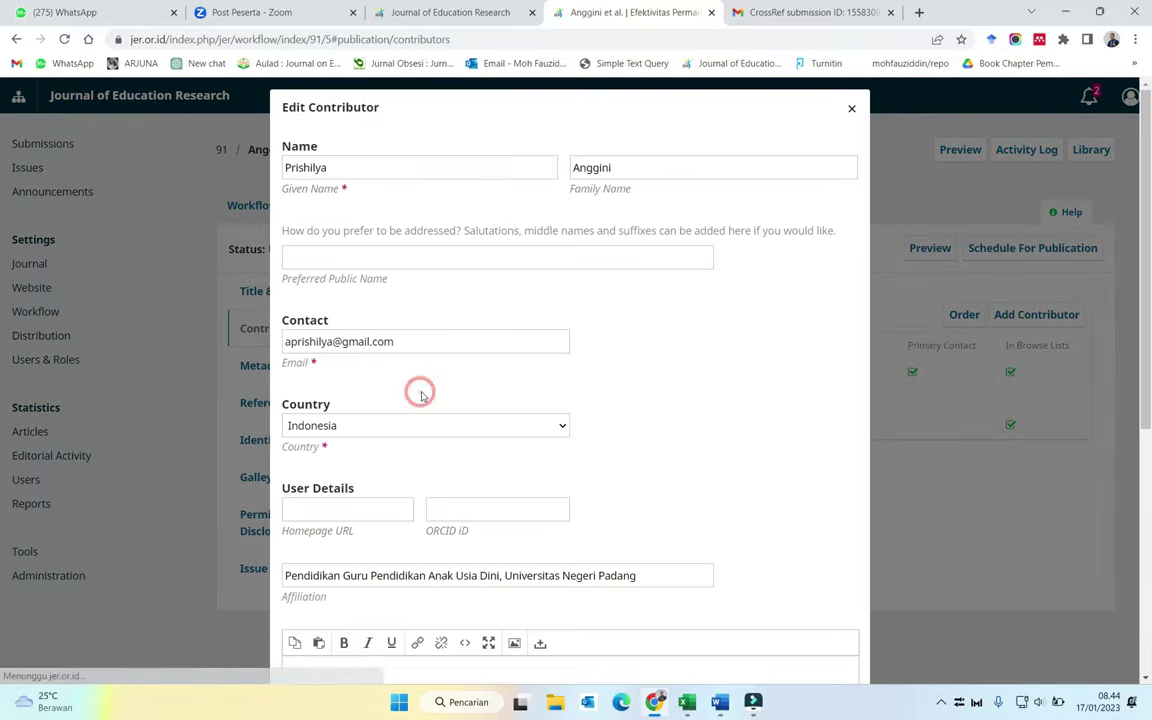
pyautogui.click(854, 111)
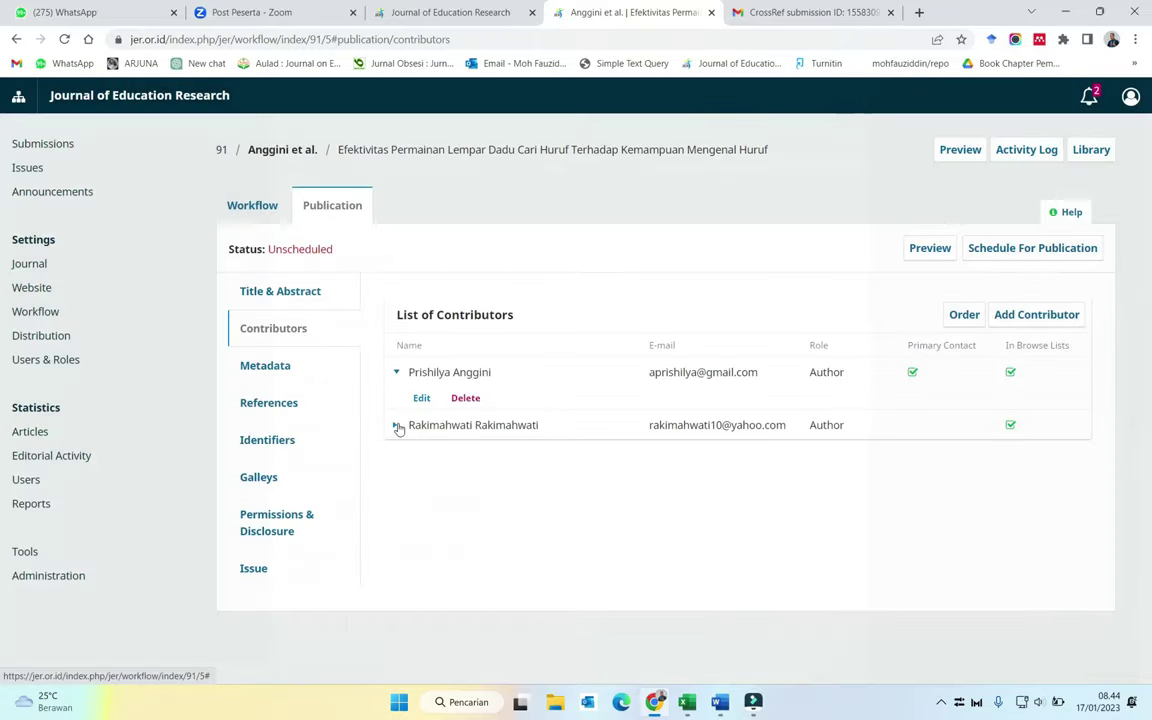
pyautogui.click(394, 426)
pyautogui.click(421, 451)
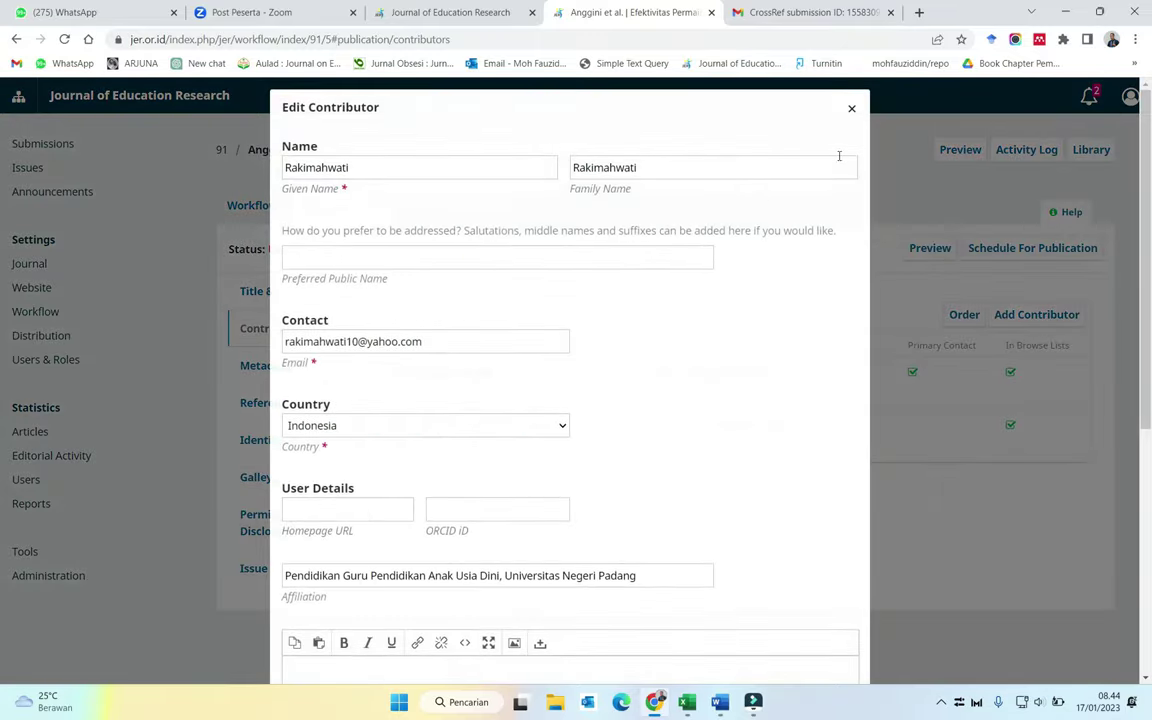
pyautogui.click(849, 109)
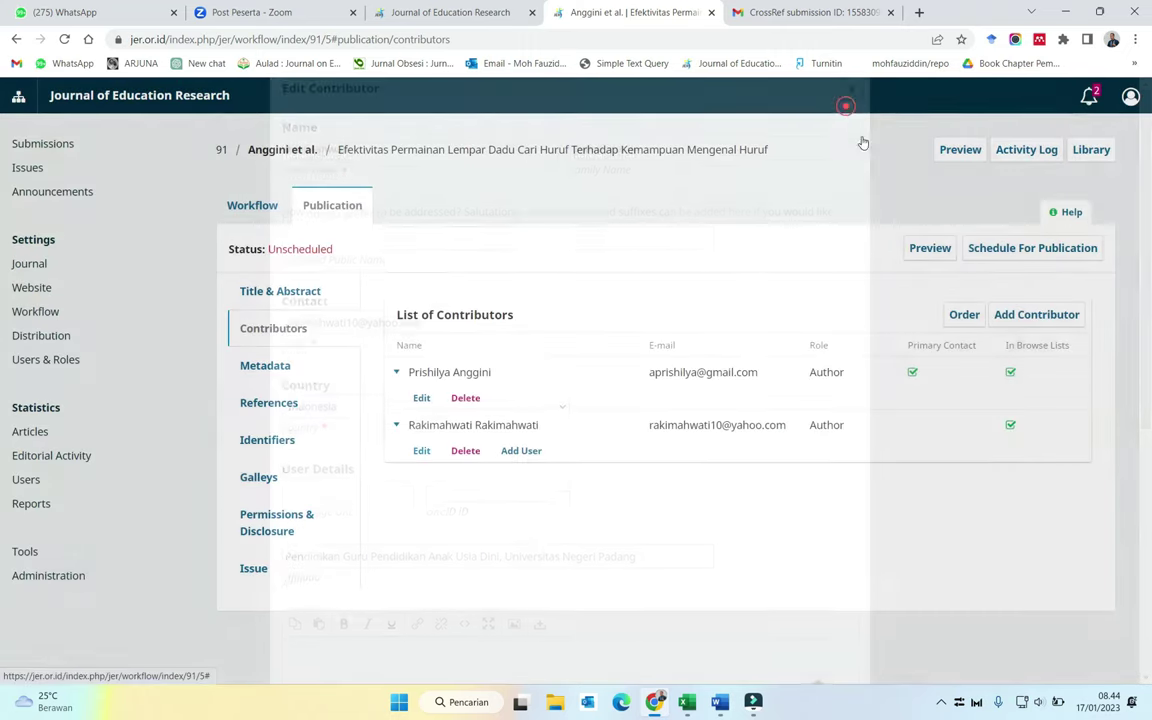
pyautogui.click(1003, 247)
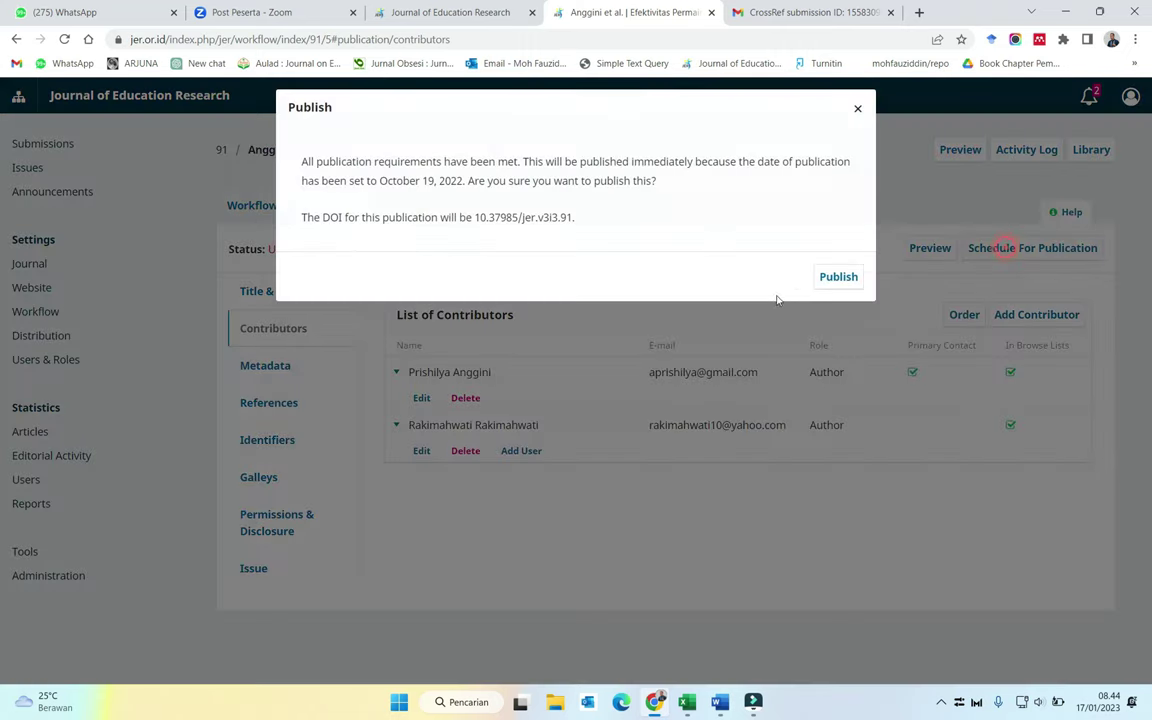
pyautogui.click(833, 278)
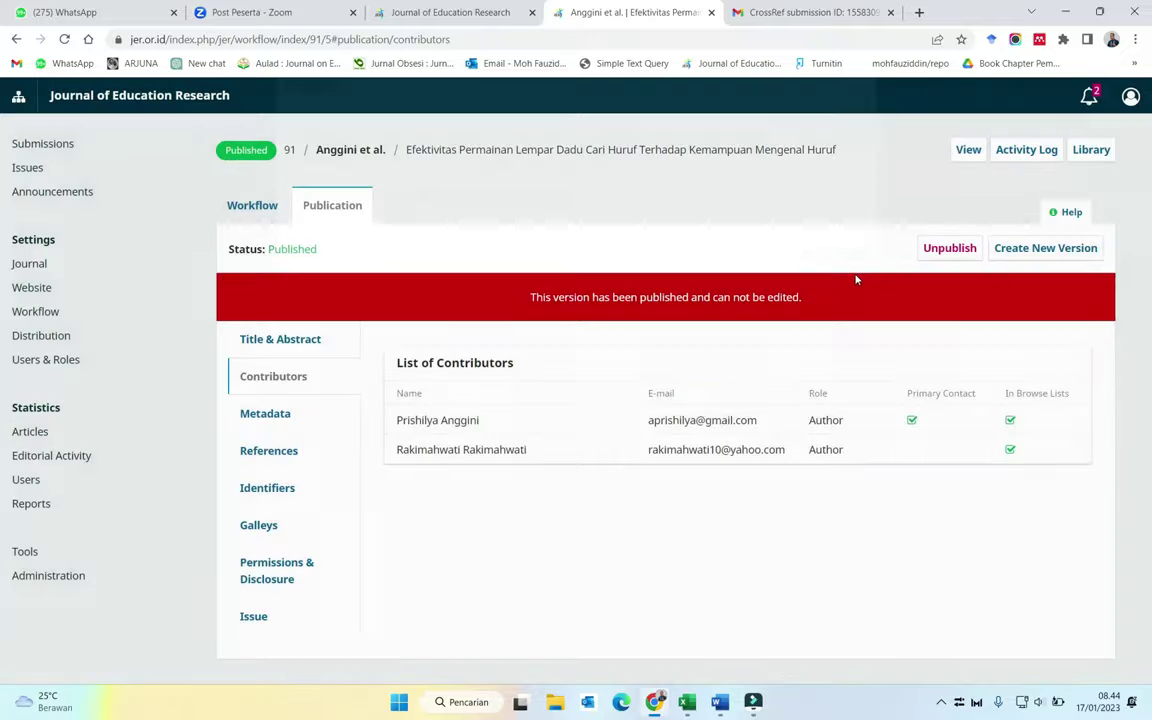
pyautogui.click(415, 13)
pyautogui.scroll(10, 853, 158)
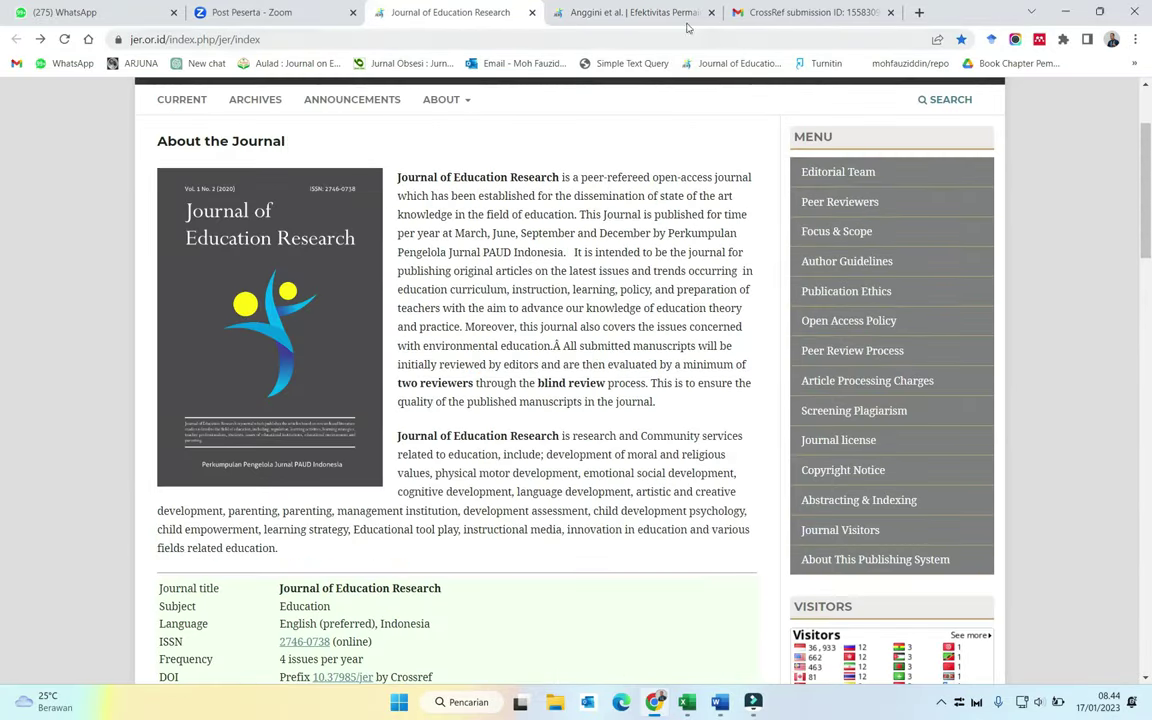
pyautogui.click(632, 13)
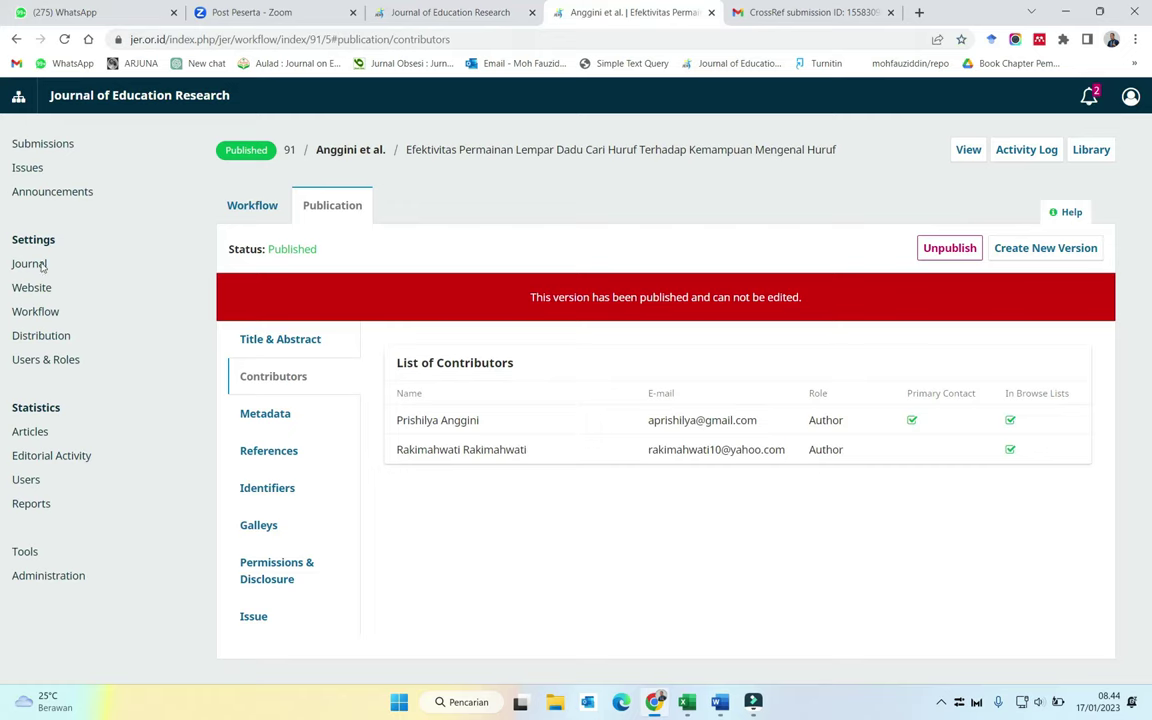
# Step: Open the list of articles in the journal's CrossRef XML Export Plugin
pyautogui.click(26, 552)
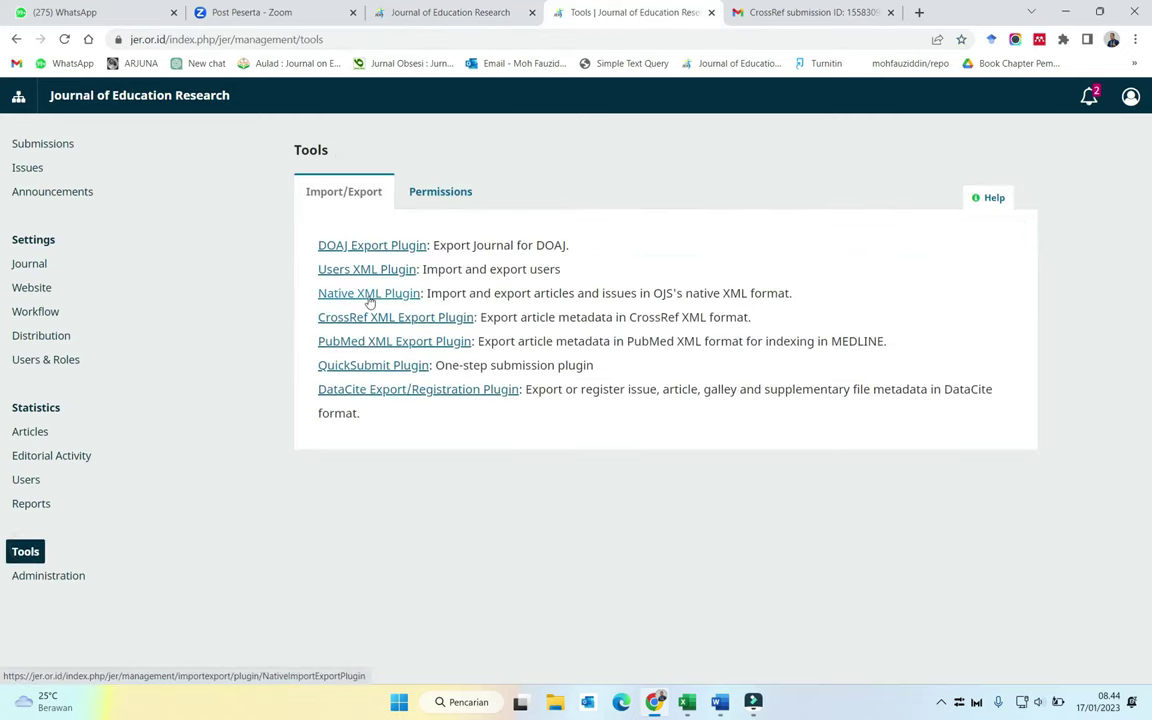
pyautogui.click(340, 318)
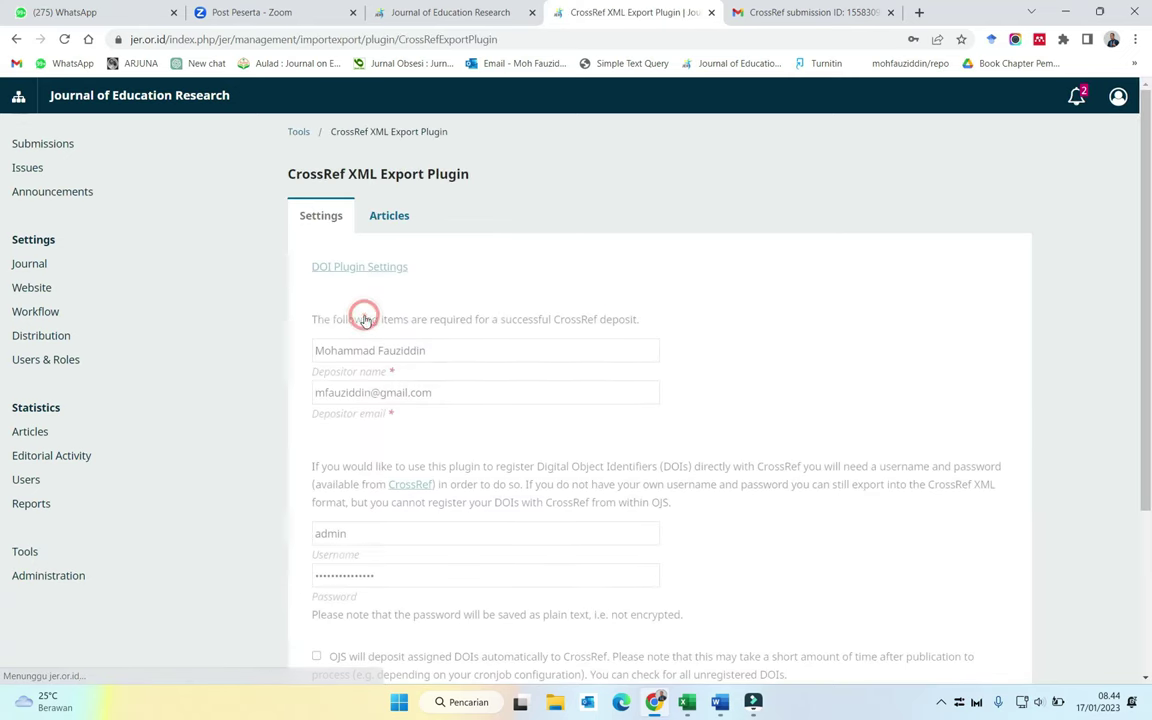
pyautogui.click(387, 217)
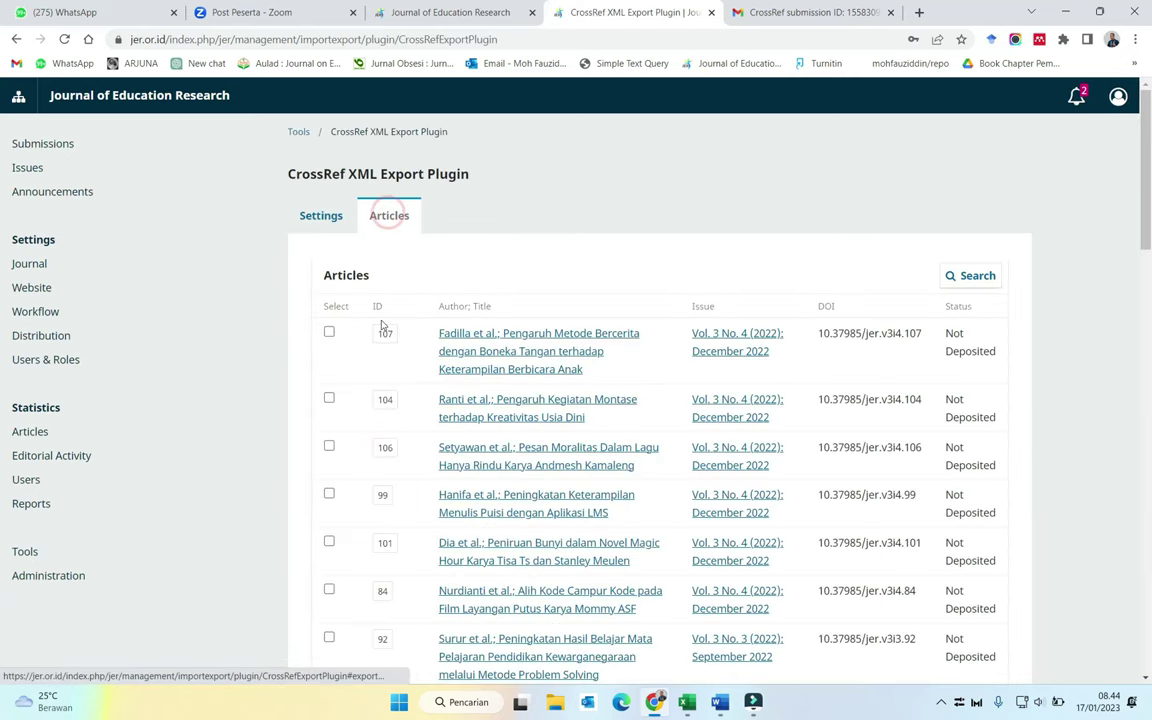
# Step: Select the Vol. 3 No. 4 (2022) articles 107, 104, 106, 99, 101 and 84 and export them as a CrossRef XML file
pyautogui.scroll(-1, 386, 327)
pyautogui.scroll(-5, 386, 325)
pyautogui.scroll(4, 381, 327)
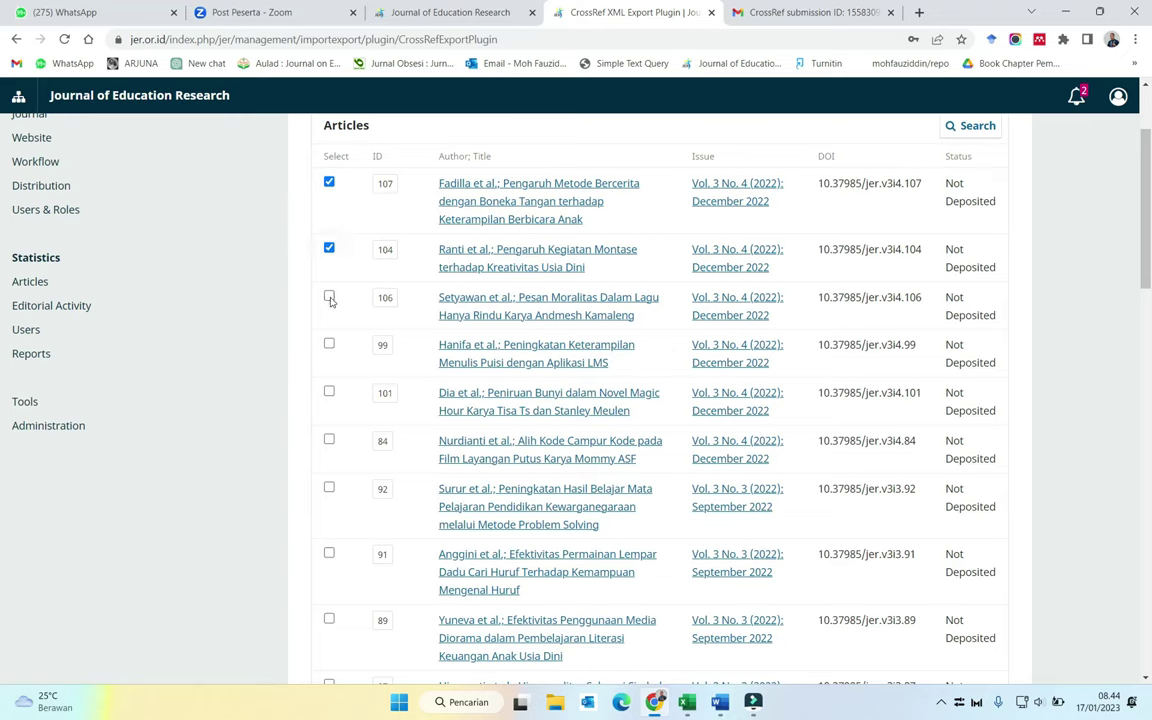
pyautogui.click(330, 391)
pyautogui.click(329, 441)
pyautogui.scroll(-5, 329, 441)
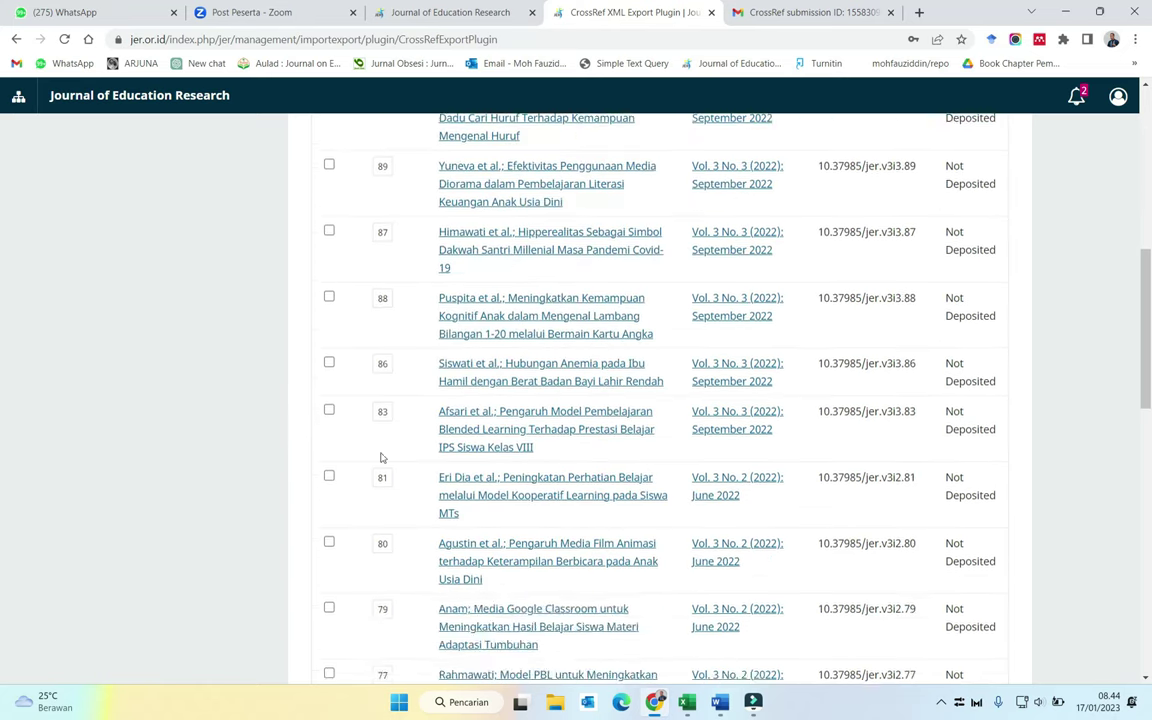
pyautogui.scroll(-10, 380, 457)
pyautogui.click(424, 386)
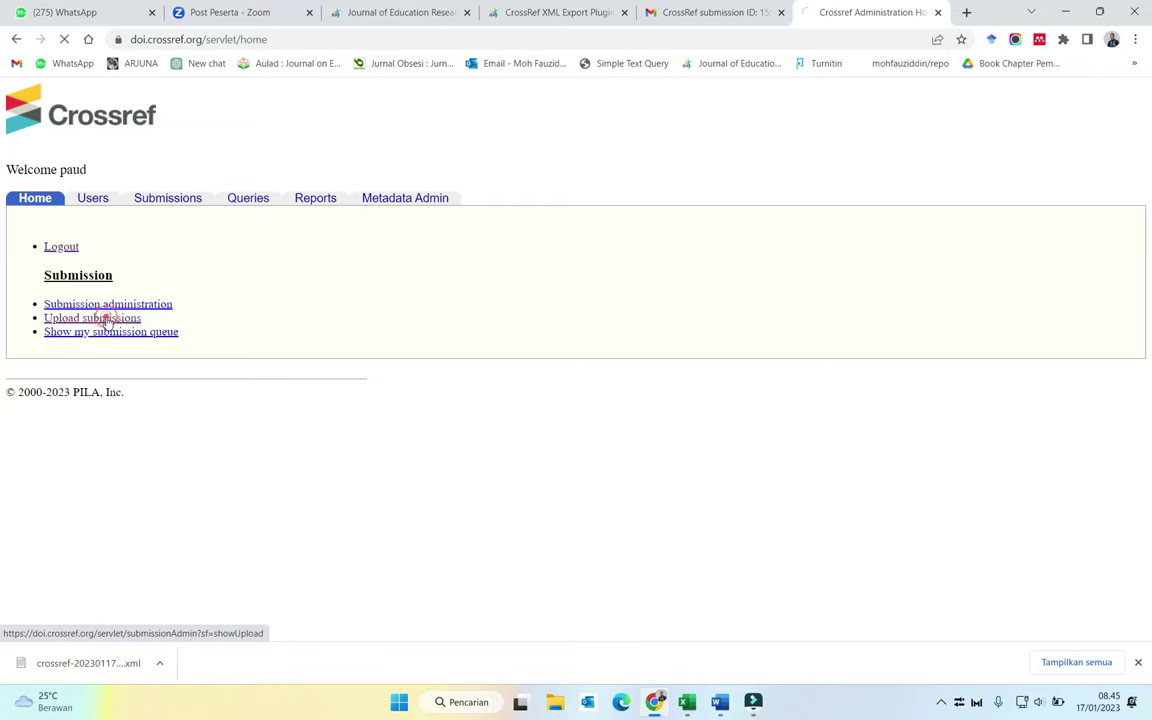
pyautogui.click(102, 259)
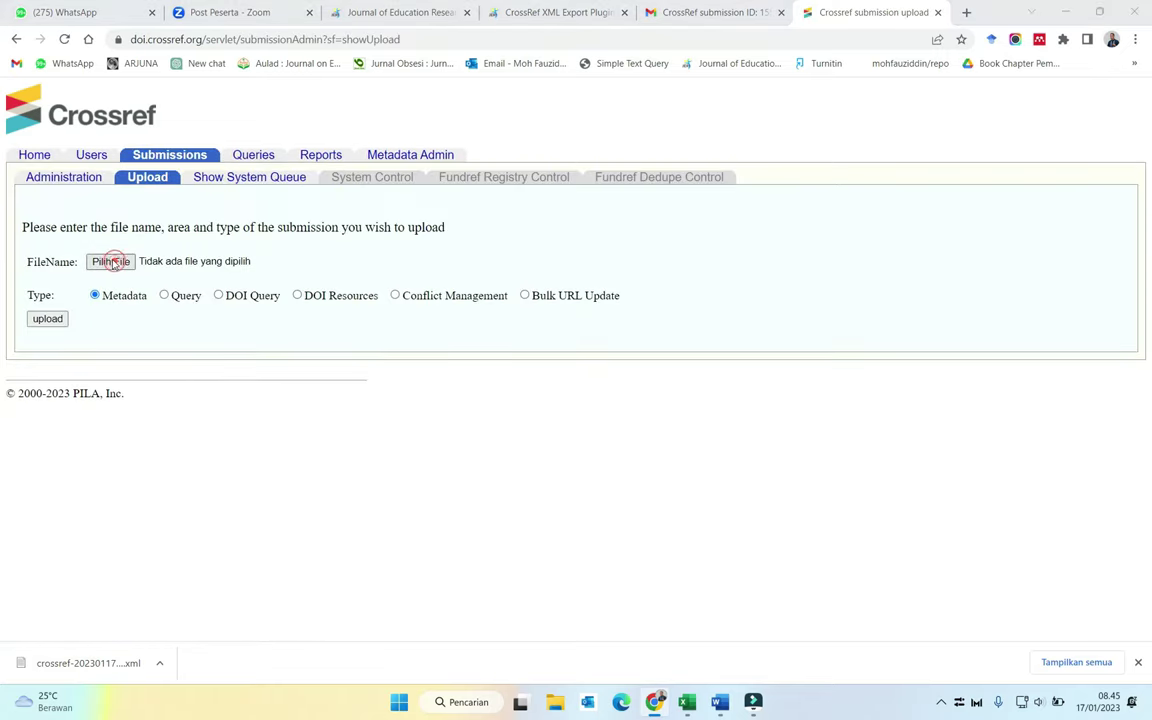
pyautogui.click(196, 138)
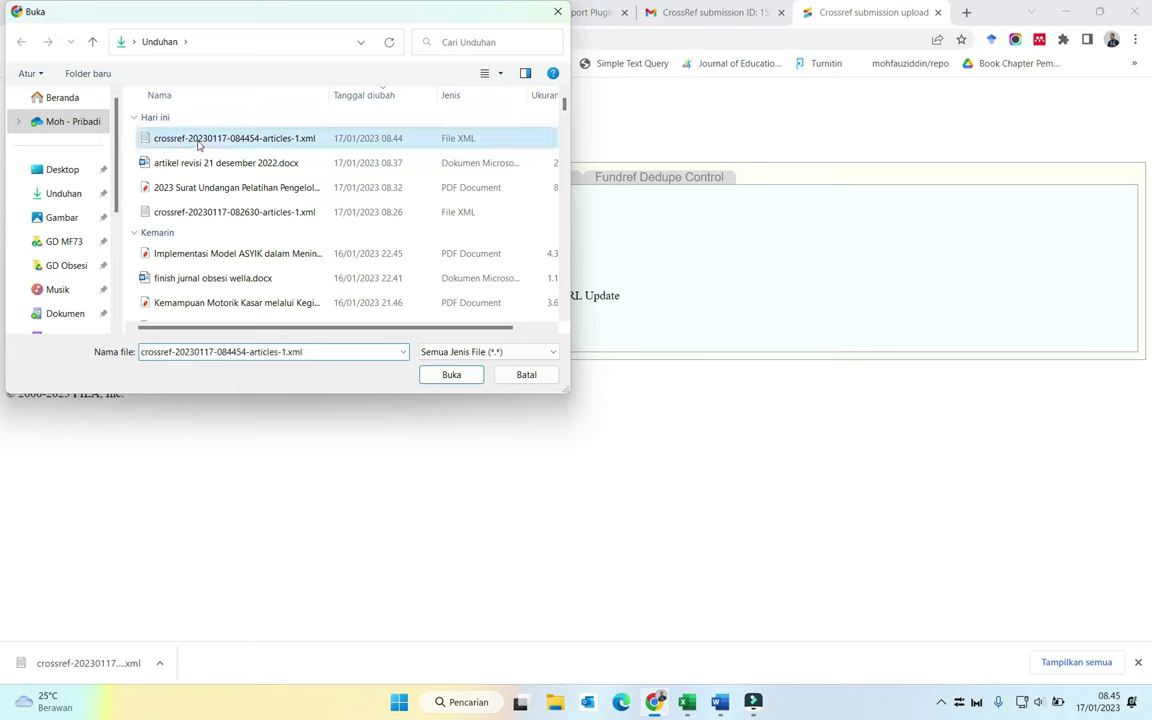
pyautogui.click(451, 374)
pyautogui.click(45, 318)
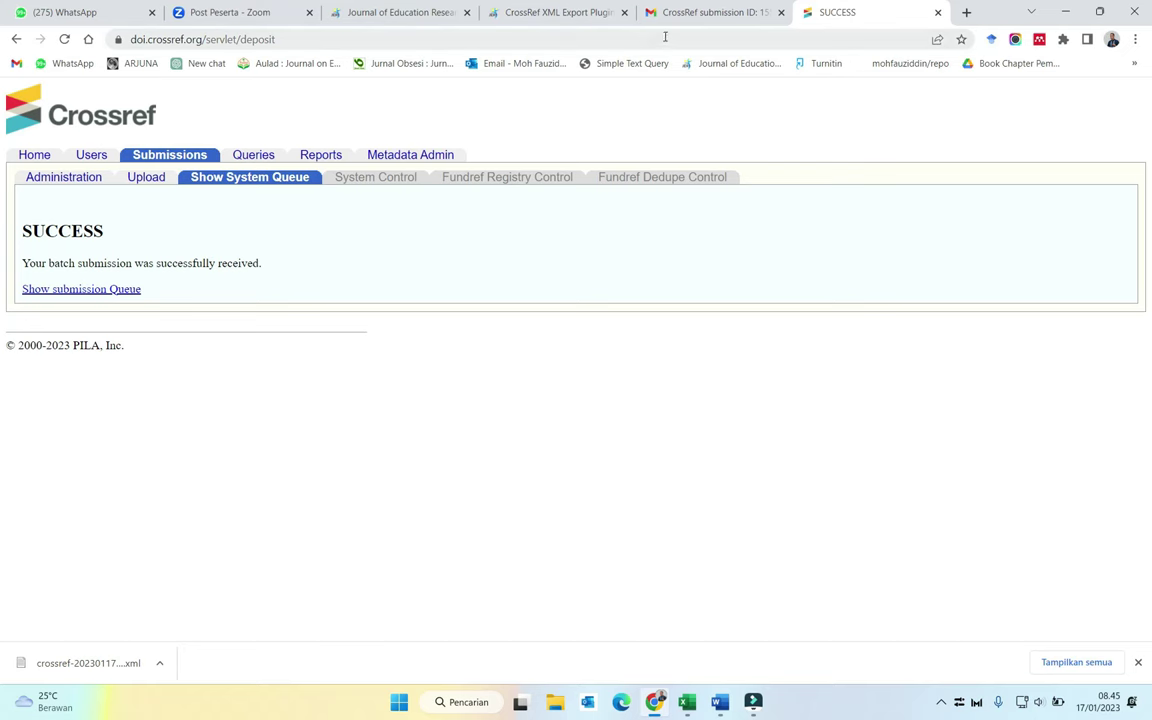
# Step: Switch to Gmail, reload the inbox, open the newest Crossref submission e-mail under Updates and examine the deposit status of each DOI
pyautogui.click(710, 13)
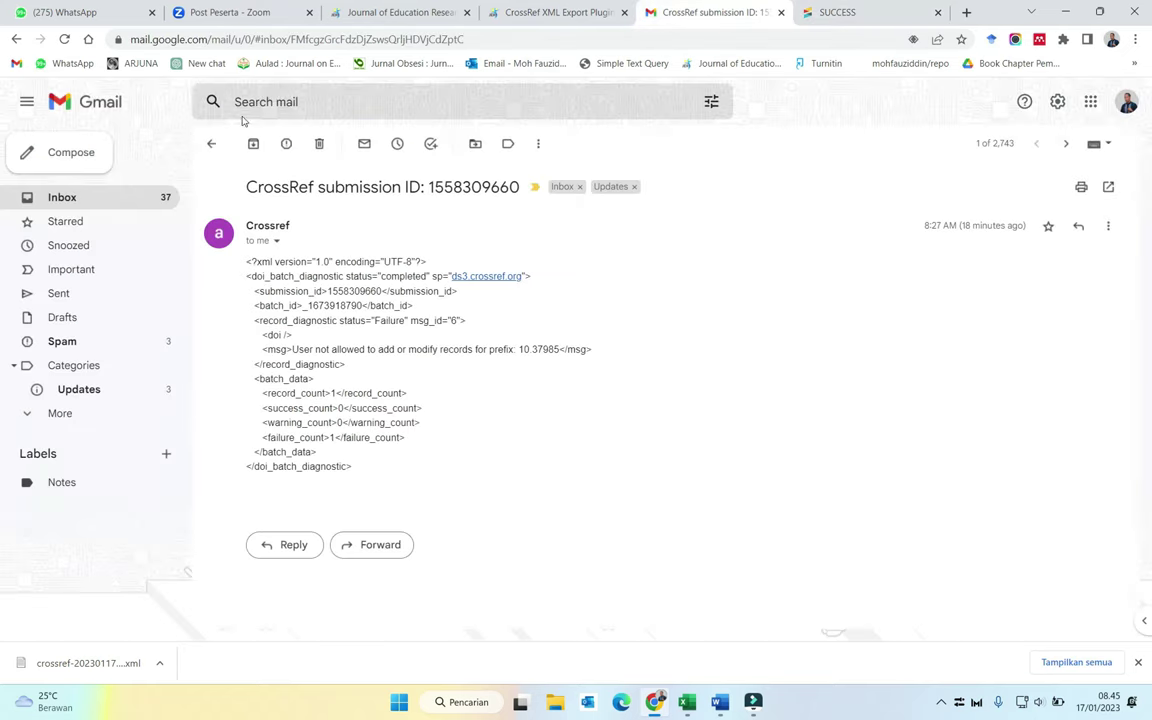
pyautogui.click(211, 144)
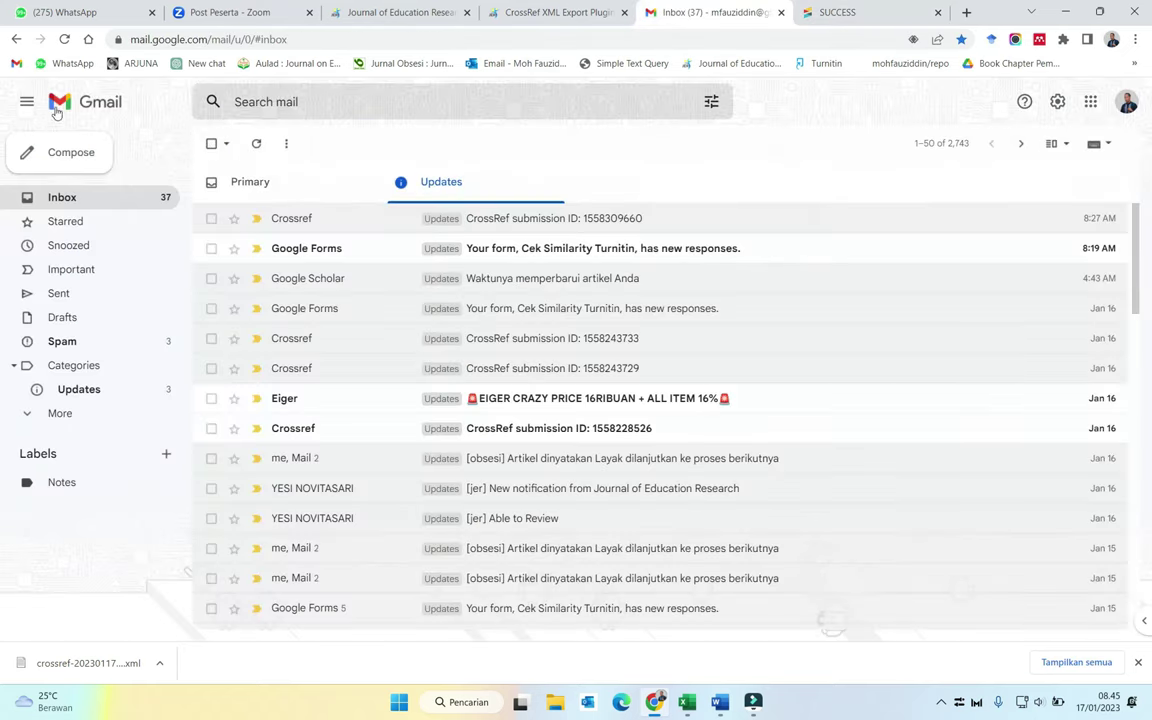
pyautogui.click(64, 40)
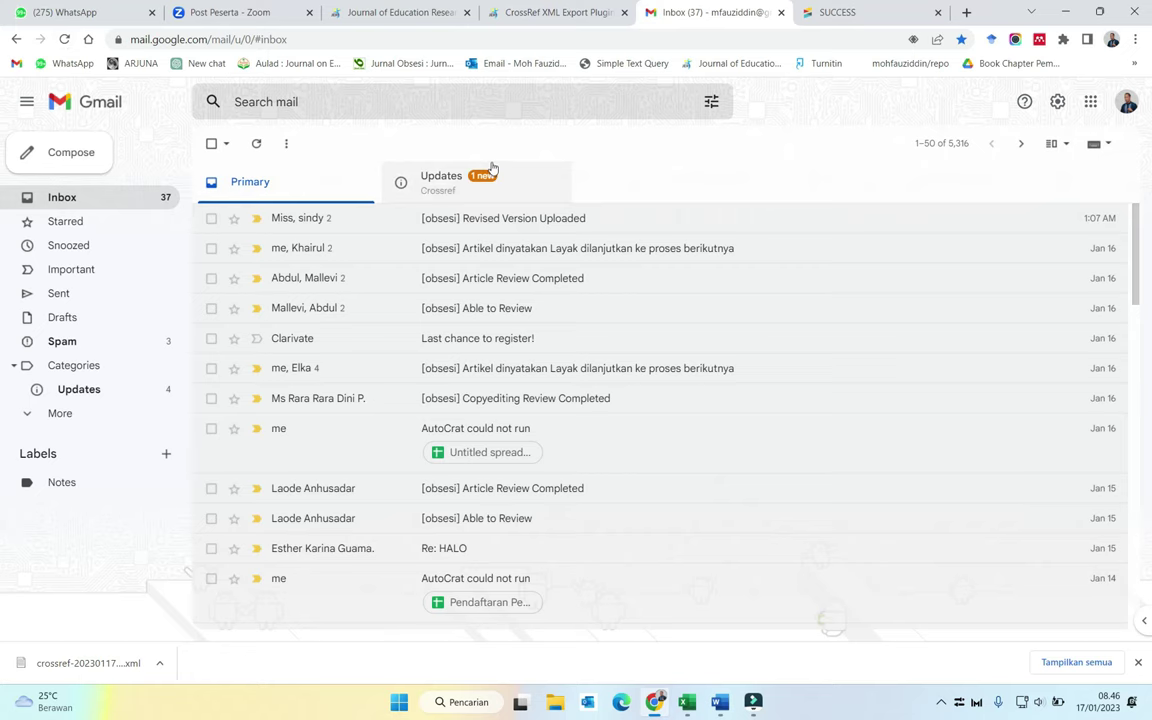
pyautogui.click(455, 183)
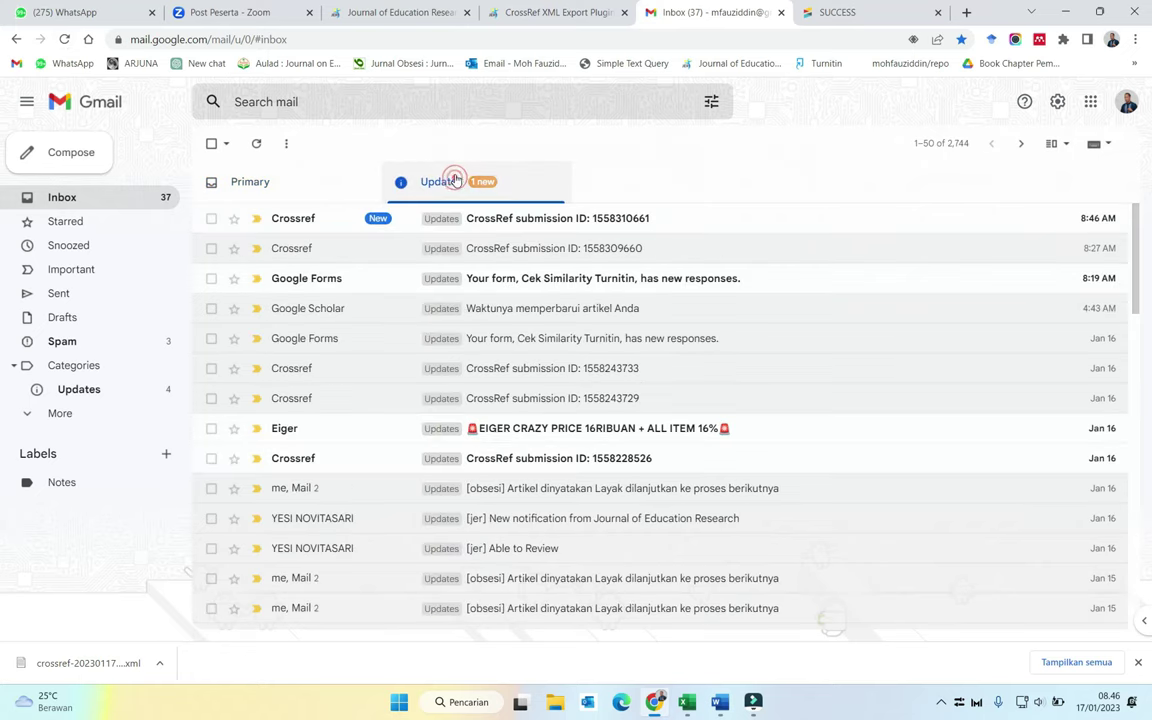
pyautogui.click(521, 218)
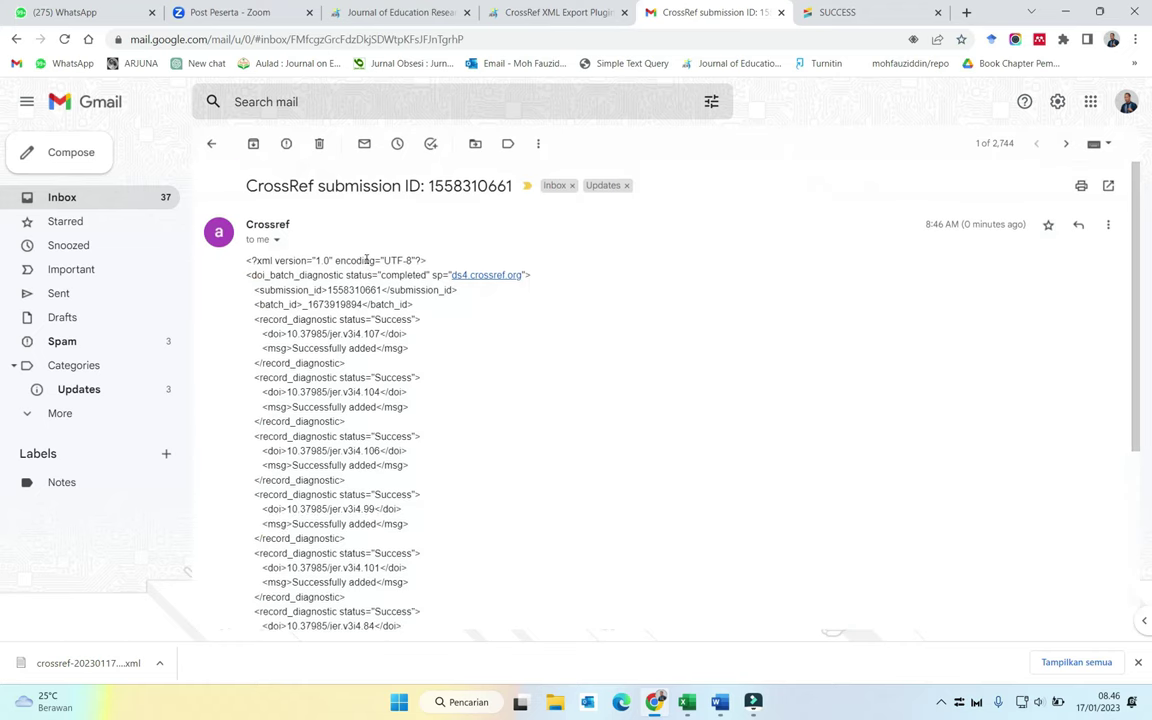
pyautogui.scroll(-1, 367, 262)
pyautogui.moveTo(365, 197); pyautogui.dragTo(468, 560)
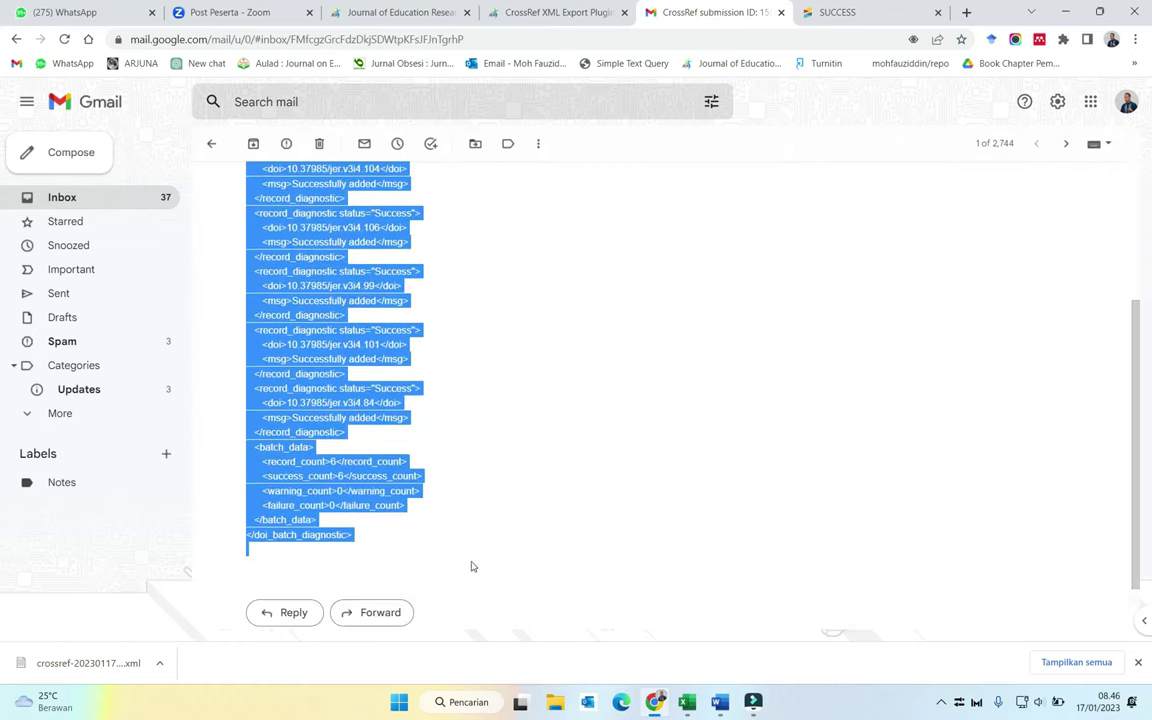
pyautogui.click(476, 445)
# Step: Return to the journal's home page and open the DOI link 10.37985/jer.v3i4.107 of the first article in a new browser tab
pyautogui.click(420, 10)
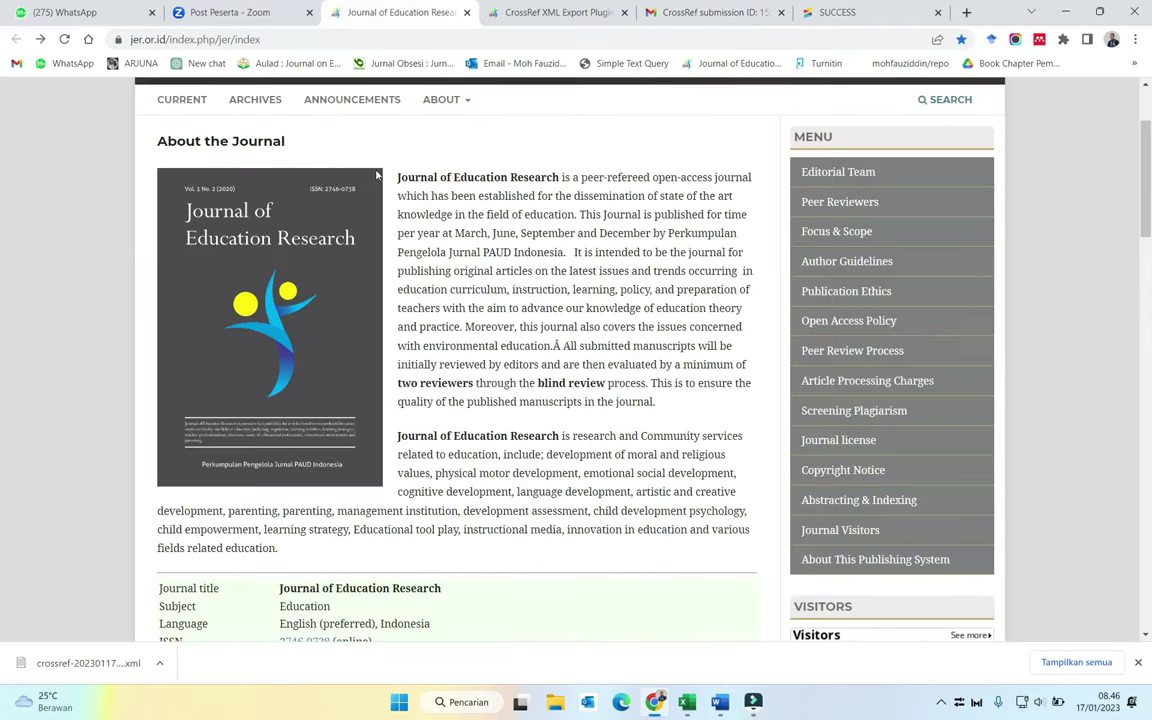
pyautogui.scroll(-12, 377, 168)
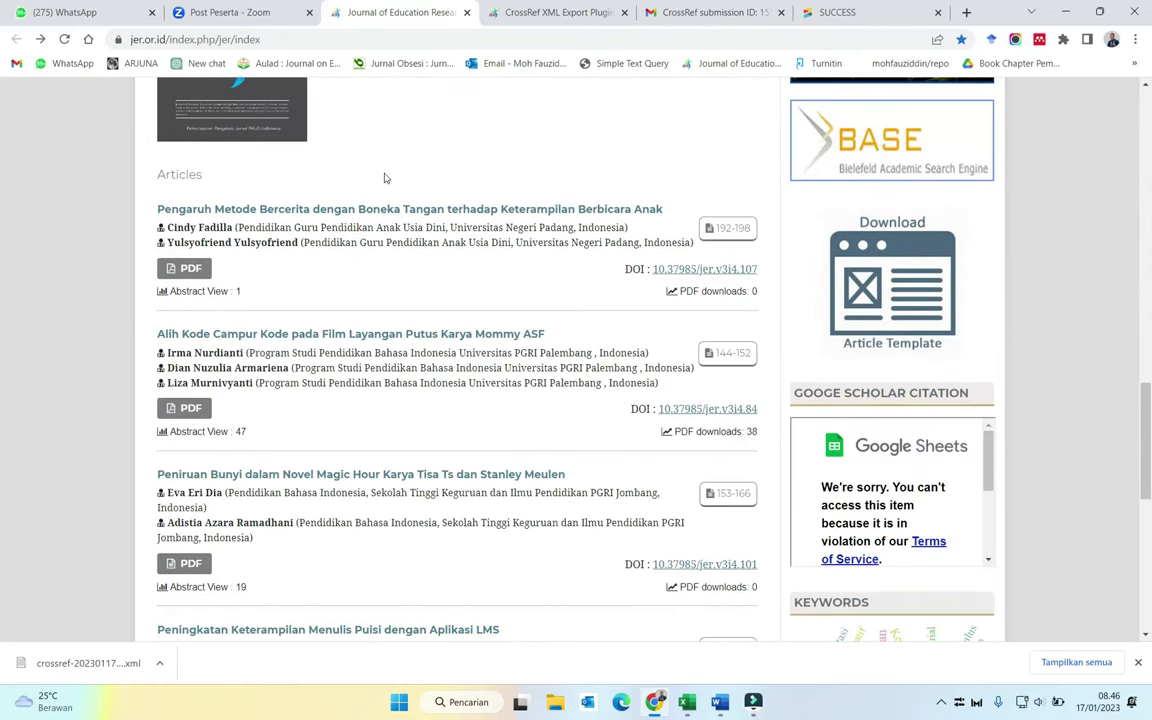
pyautogui.rightClick(714, 273)
pyautogui.click(746, 287)
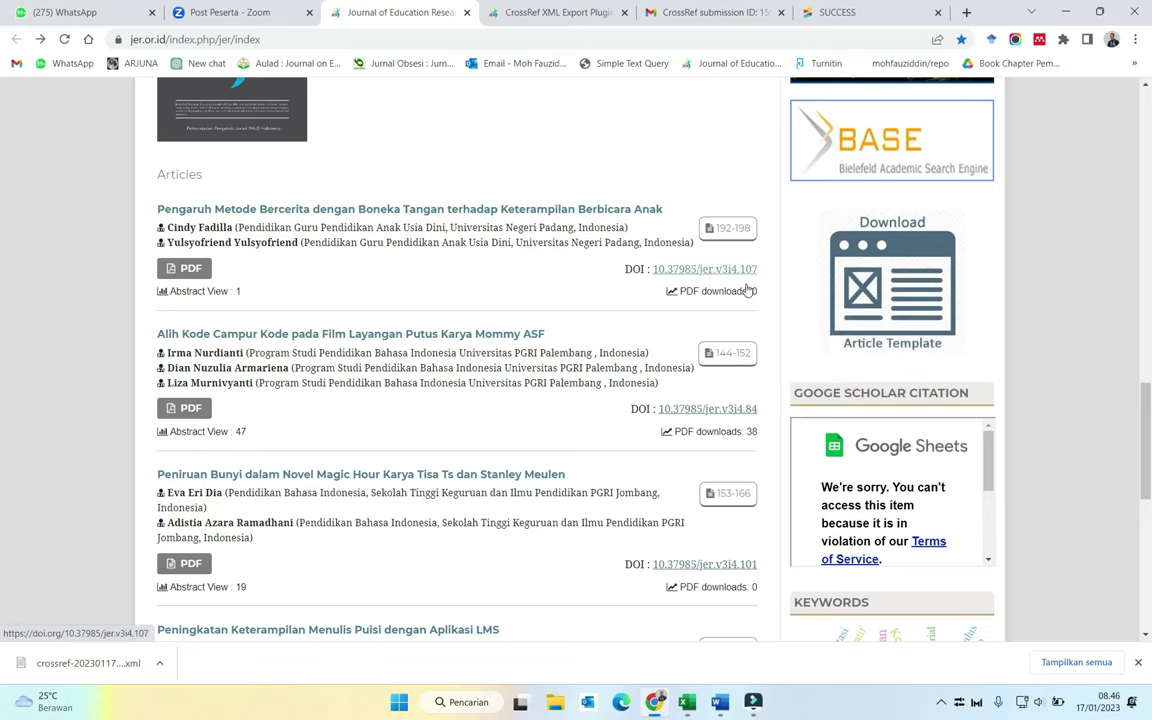
pyautogui.click(463, 10)
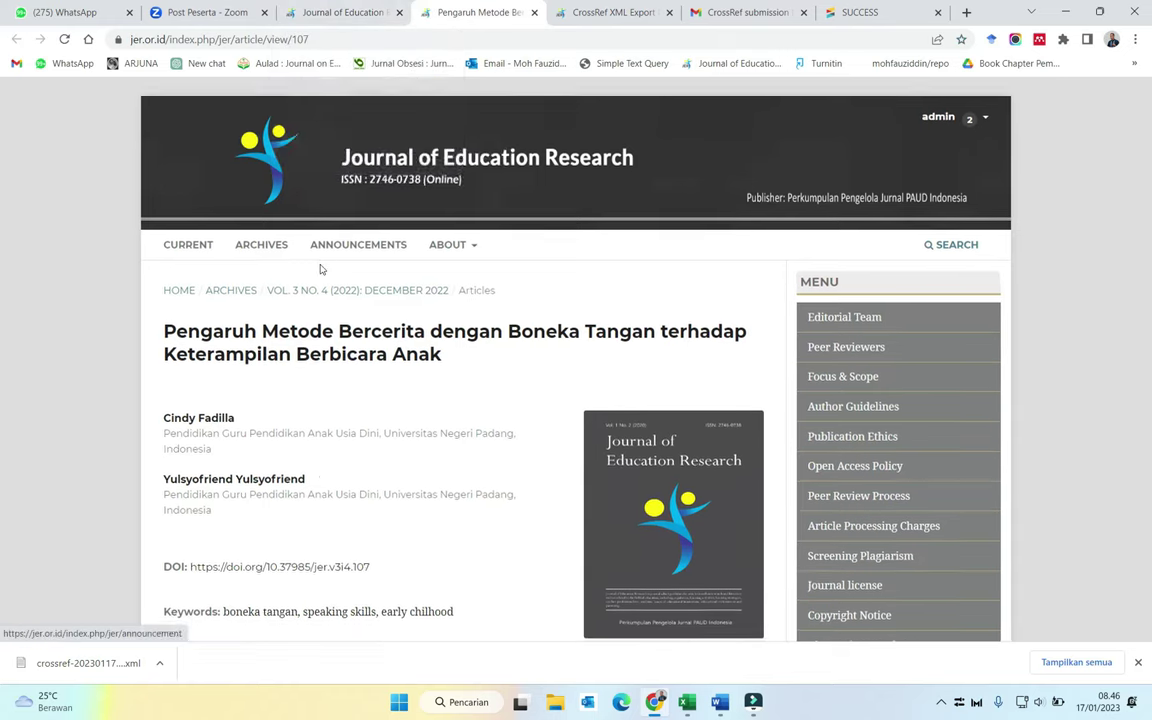
# Step: Follow the DOI link on the article's own page and examine the page it resolves to
pyautogui.scroll(-3, 322, 300)
pyautogui.click(322, 345)
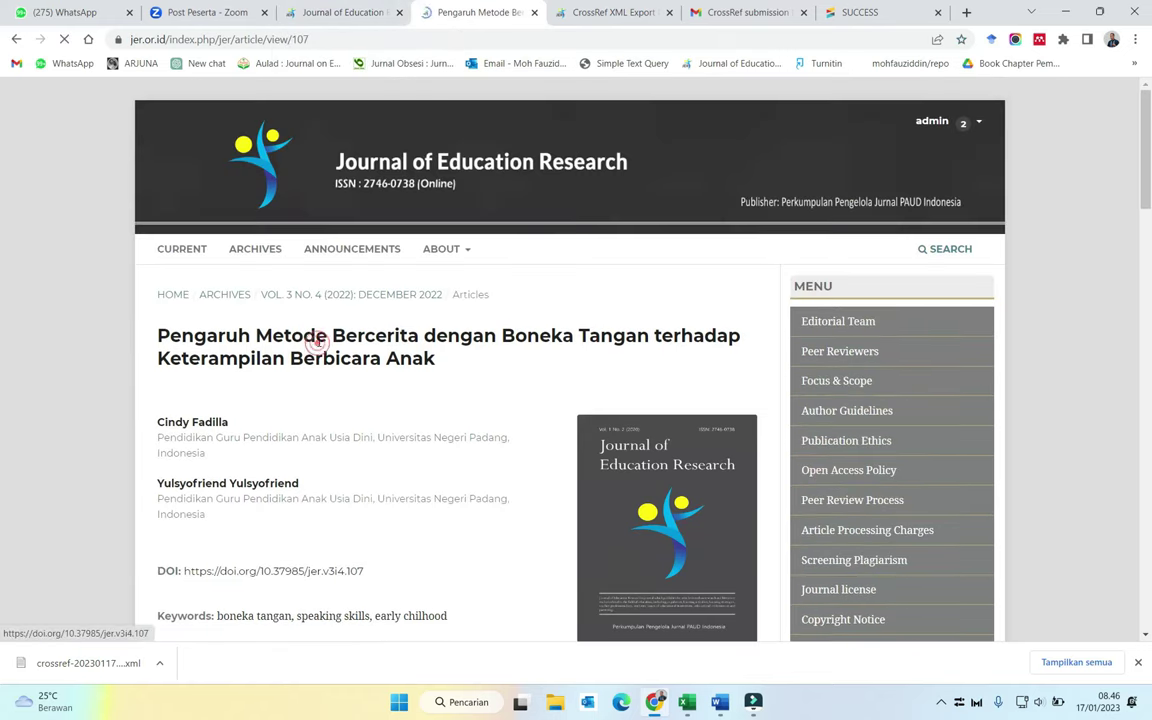
pyautogui.scroll(-8, 339, 320)
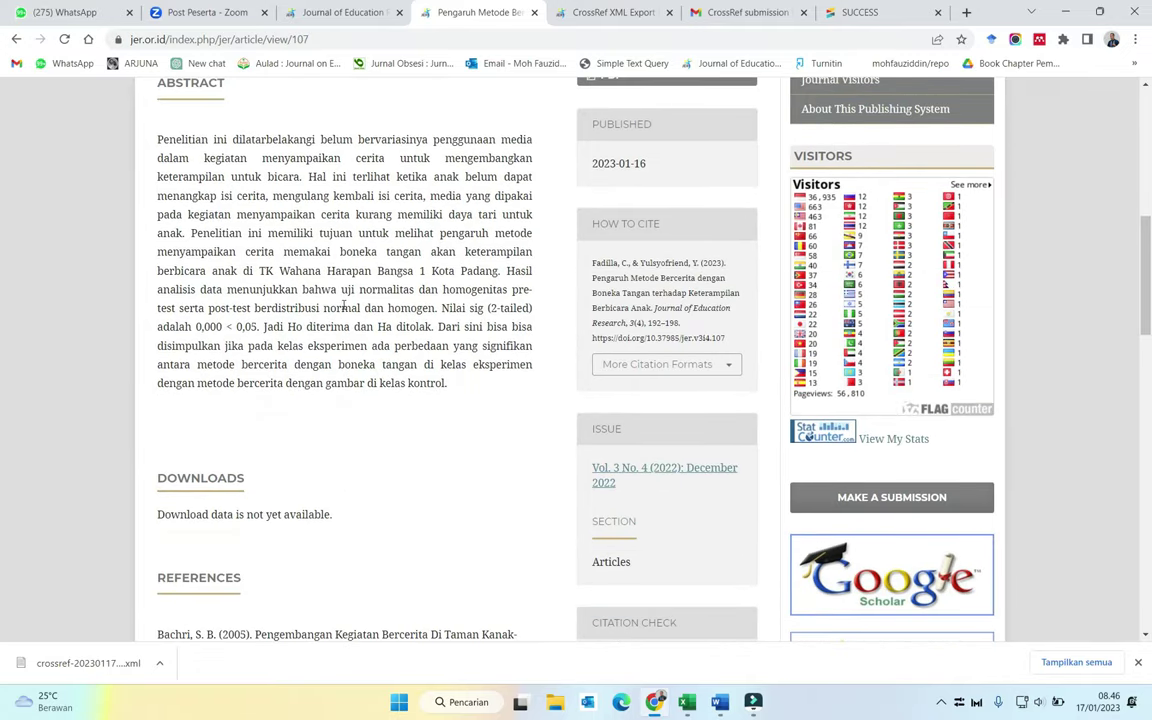
pyautogui.scroll(8, 335, 313)
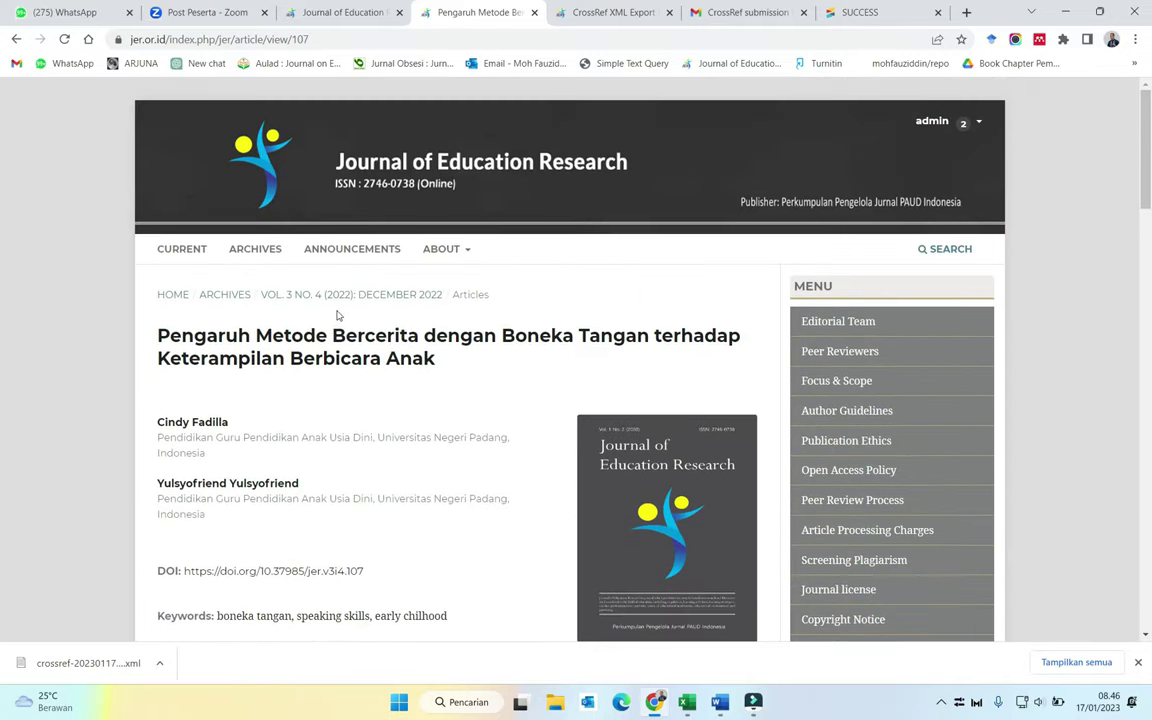